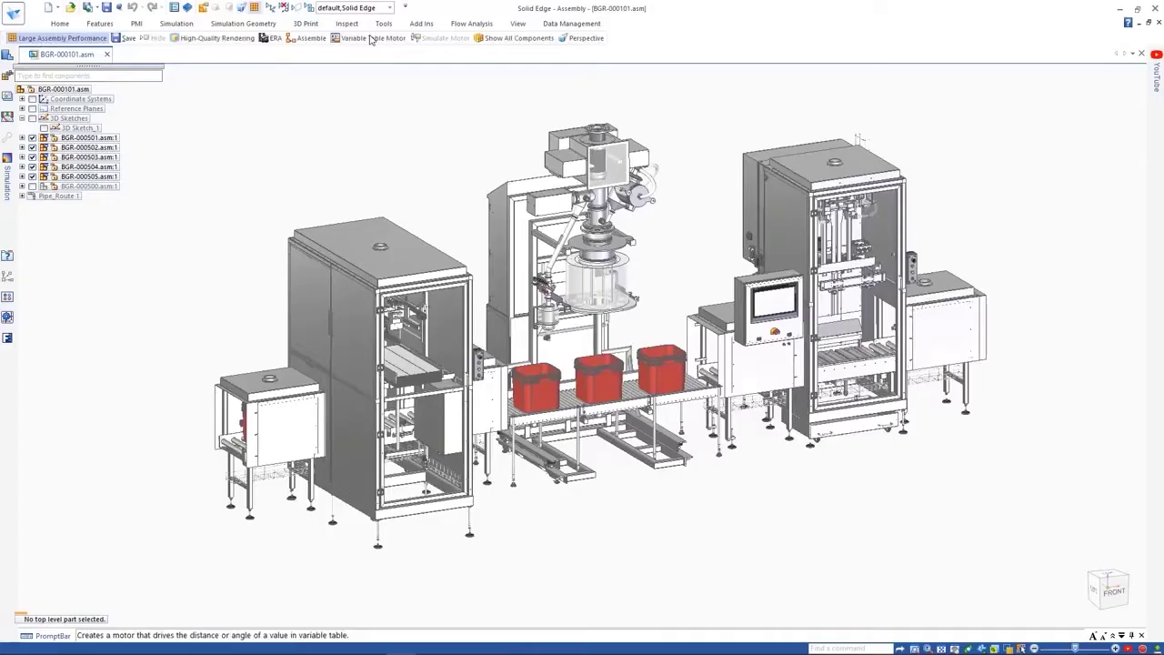
# Apply the 01-All Parts and 03-Tank & Pipes display configurations, and open the large tank part BGR-000802.par for in-place editing
pyautogui.click(390, 7)
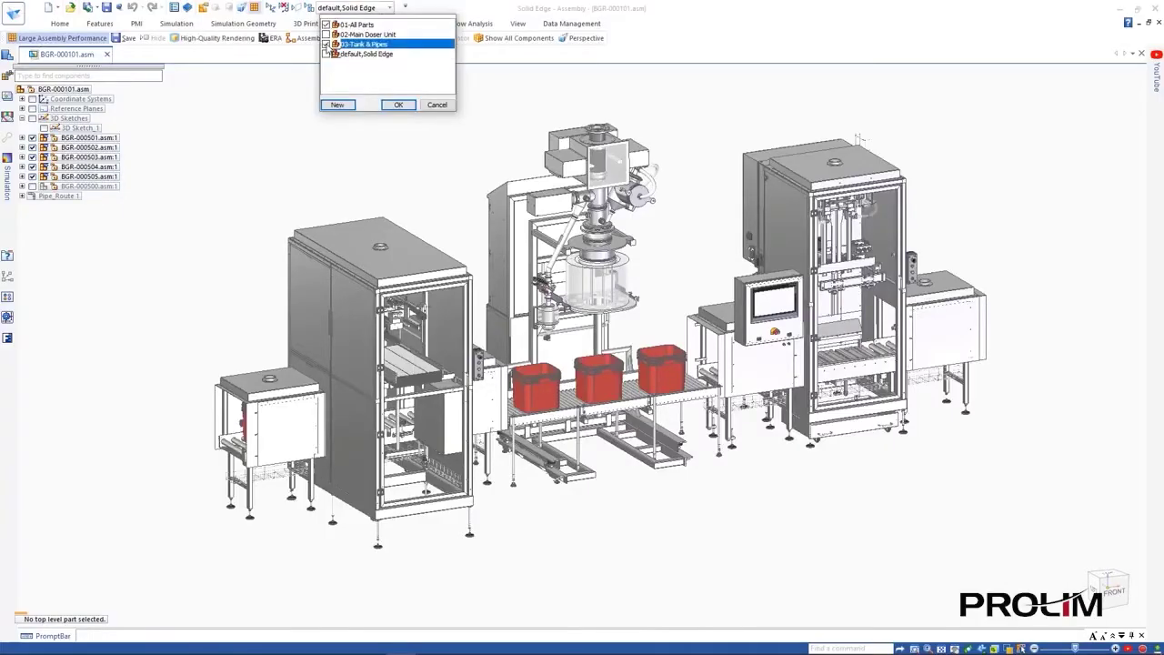
pyautogui.click(397, 105)
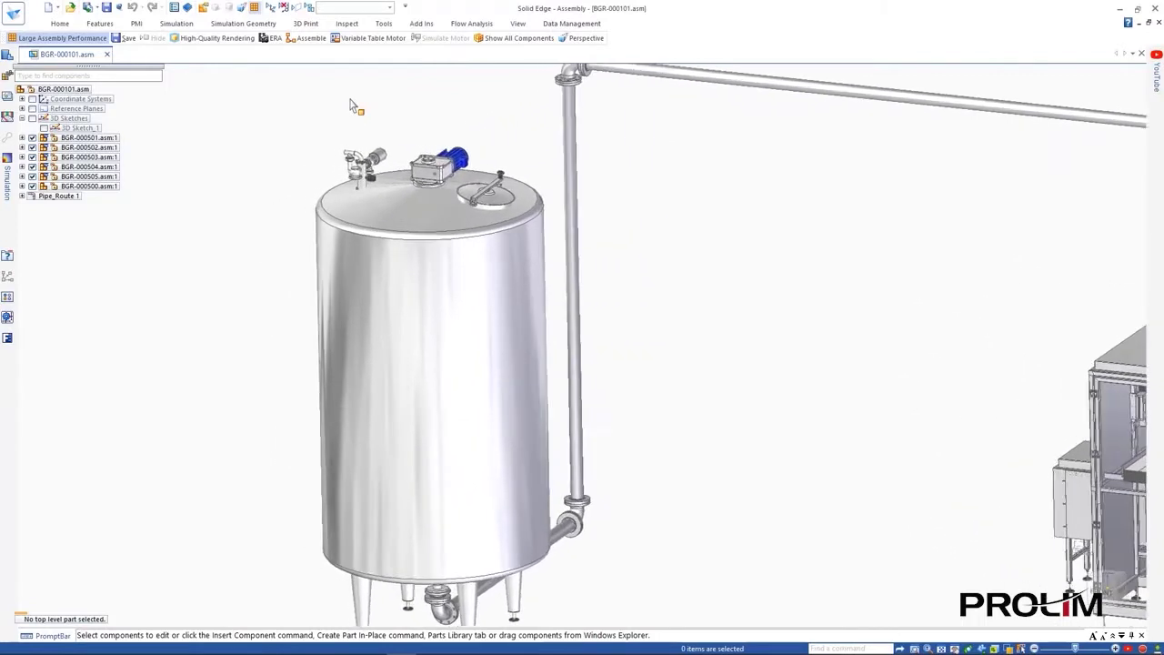
pyautogui.click(451, 368)
pyautogui.click(514, 417)
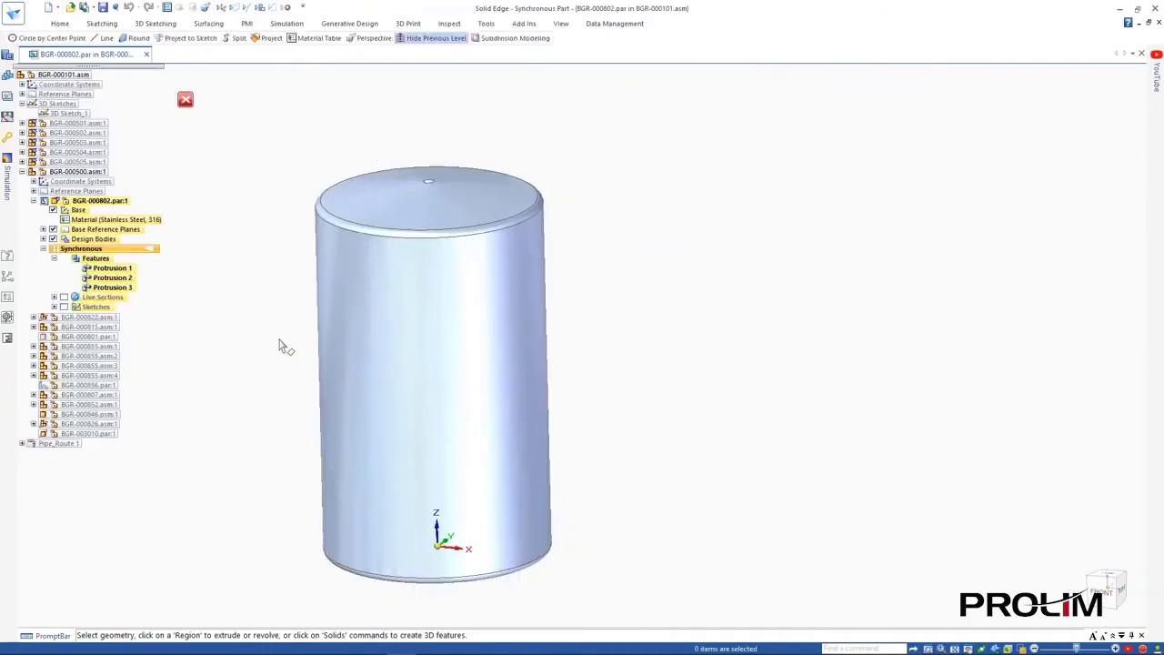
# Create a Linear Static simulation study with a Tetrahedral mesh for the tank
pyautogui.click(285, 25)
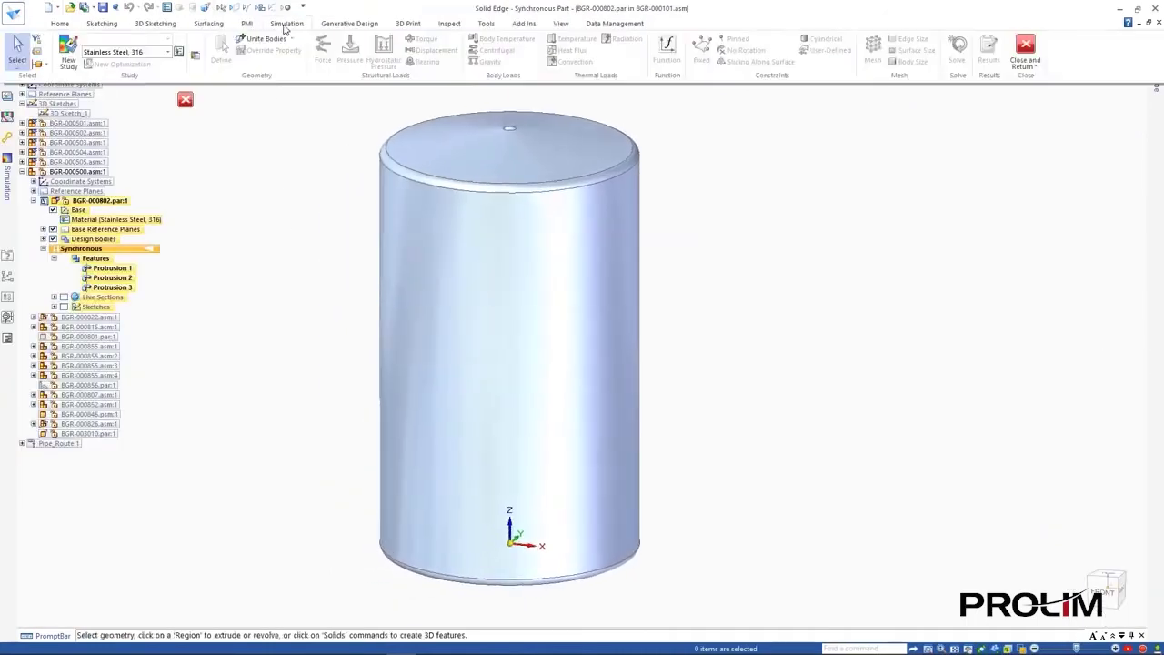
pyautogui.click(77, 53)
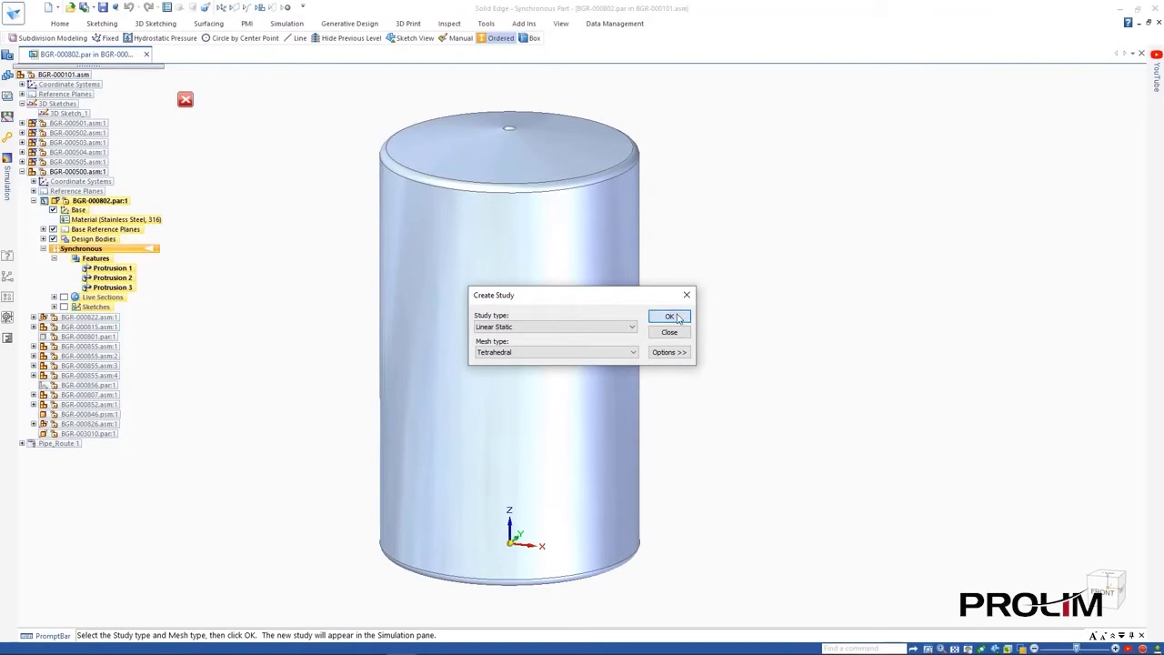
pyautogui.click(670, 317)
pyautogui.click(170, 51)
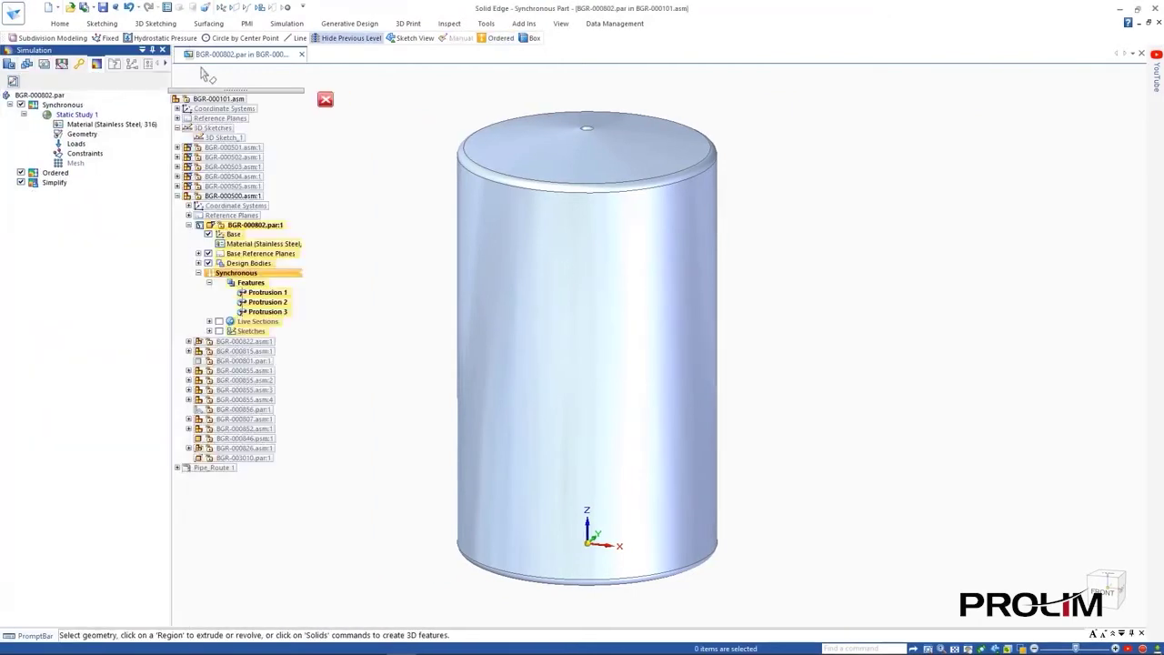
# Apply hydrostatic pressure to the tank's Protrusion 1 face set, with the fluid level offset 250 mm from the upper rim and density 855 kg/m^3
pyautogui.click(288, 24)
pyautogui.click(384, 50)
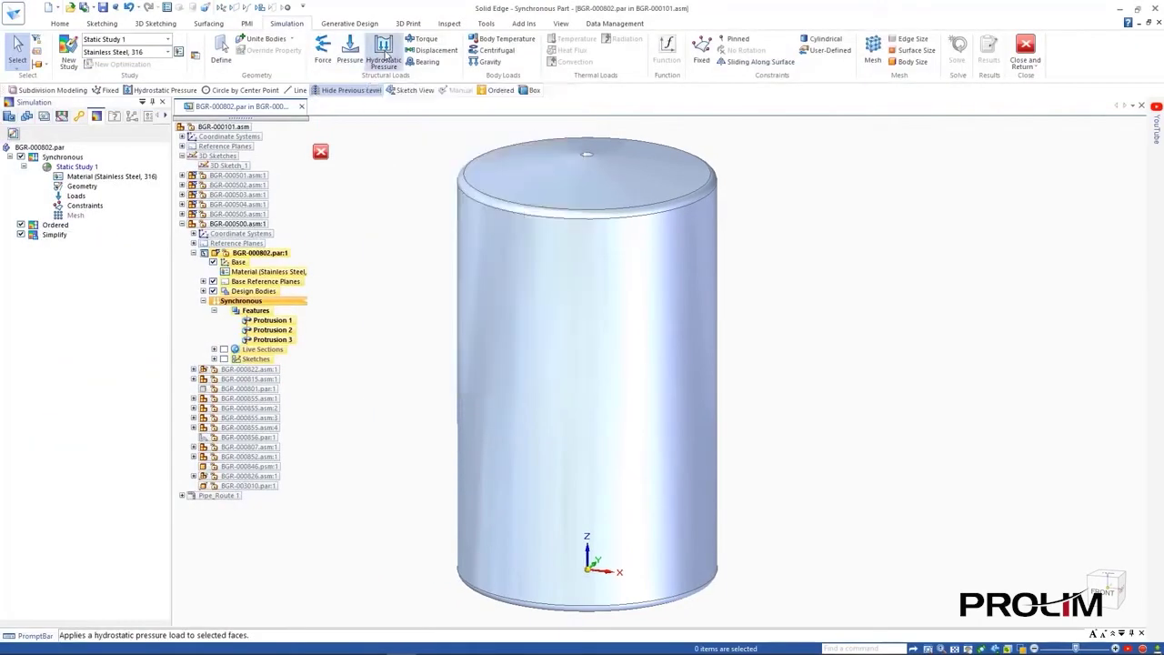
pyautogui.rightClick(547, 277)
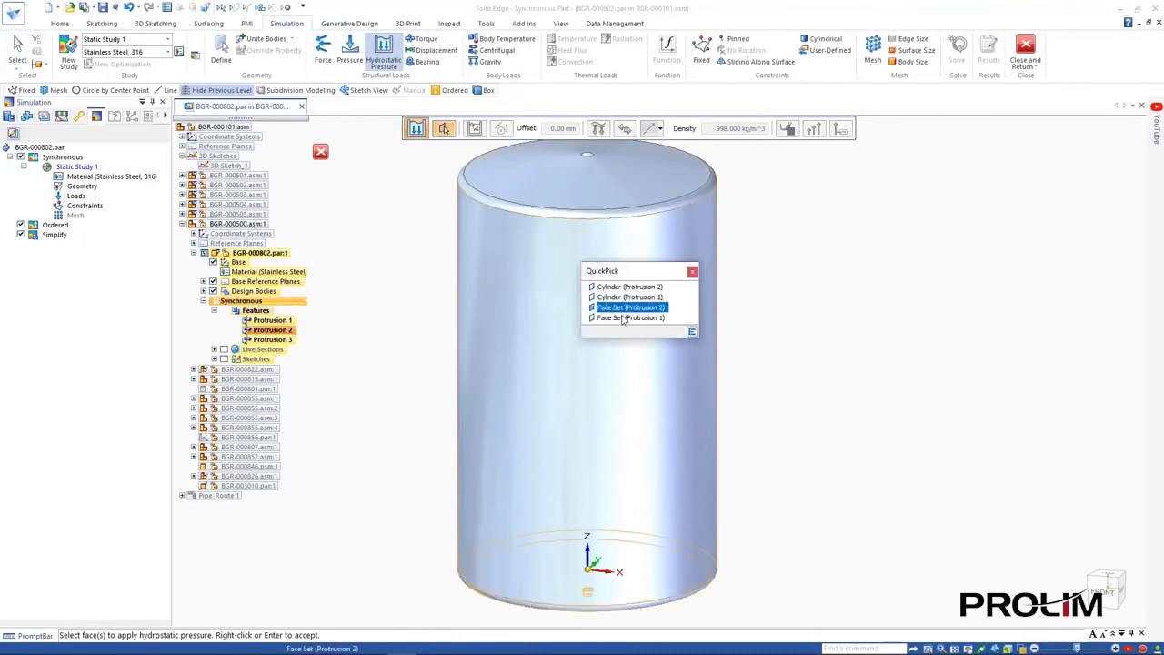
pyautogui.click(623, 322)
pyautogui.rightClick(790, 284)
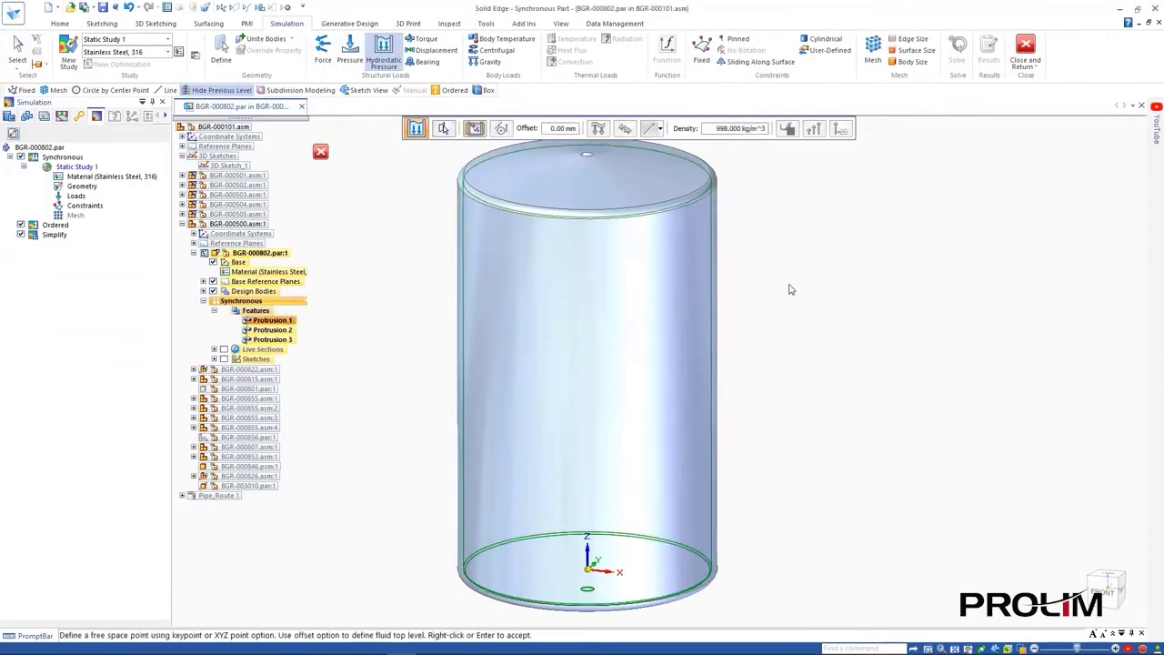
pyautogui.click(666, 212)
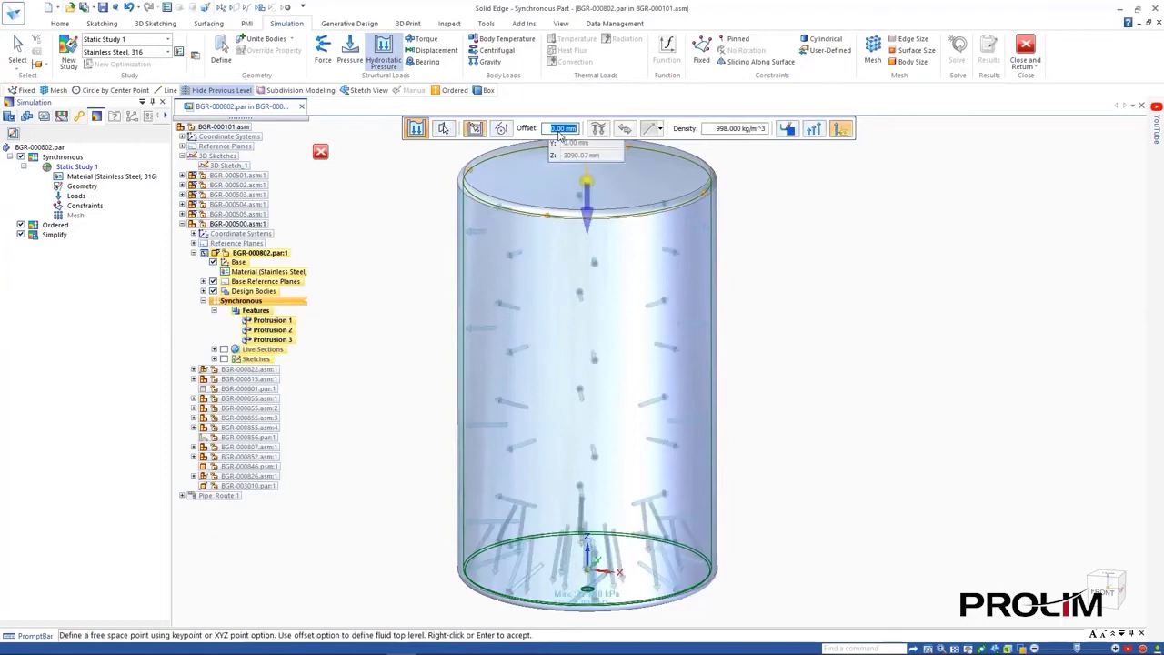
pyautogui.press('Return')
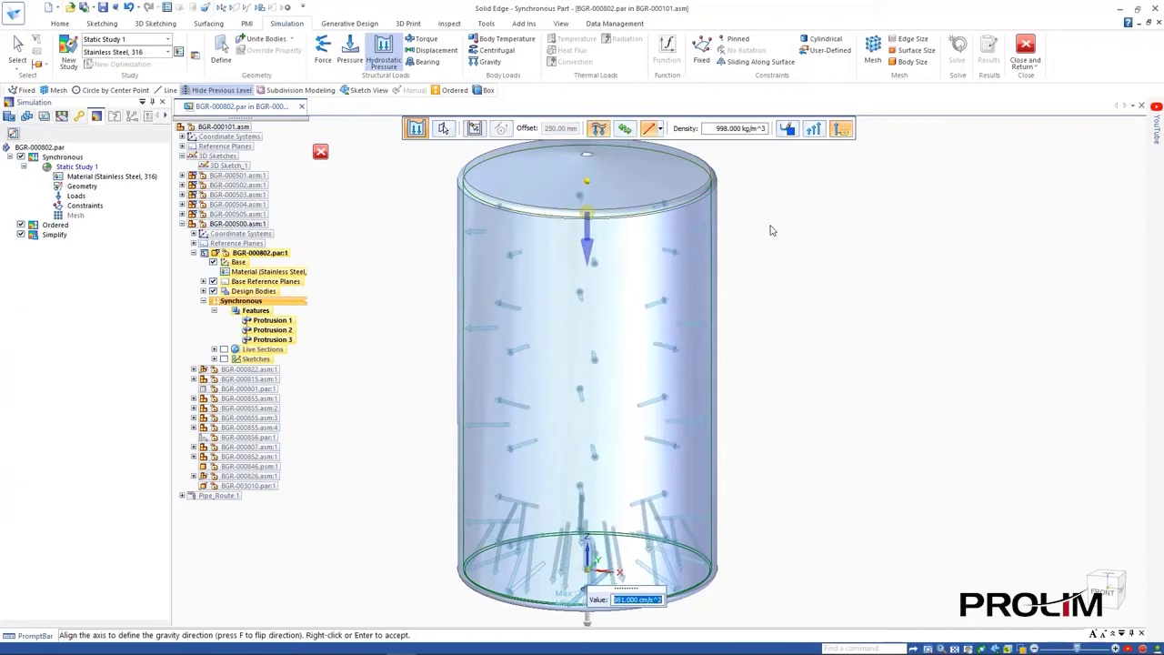
pyautogui.press('Return')
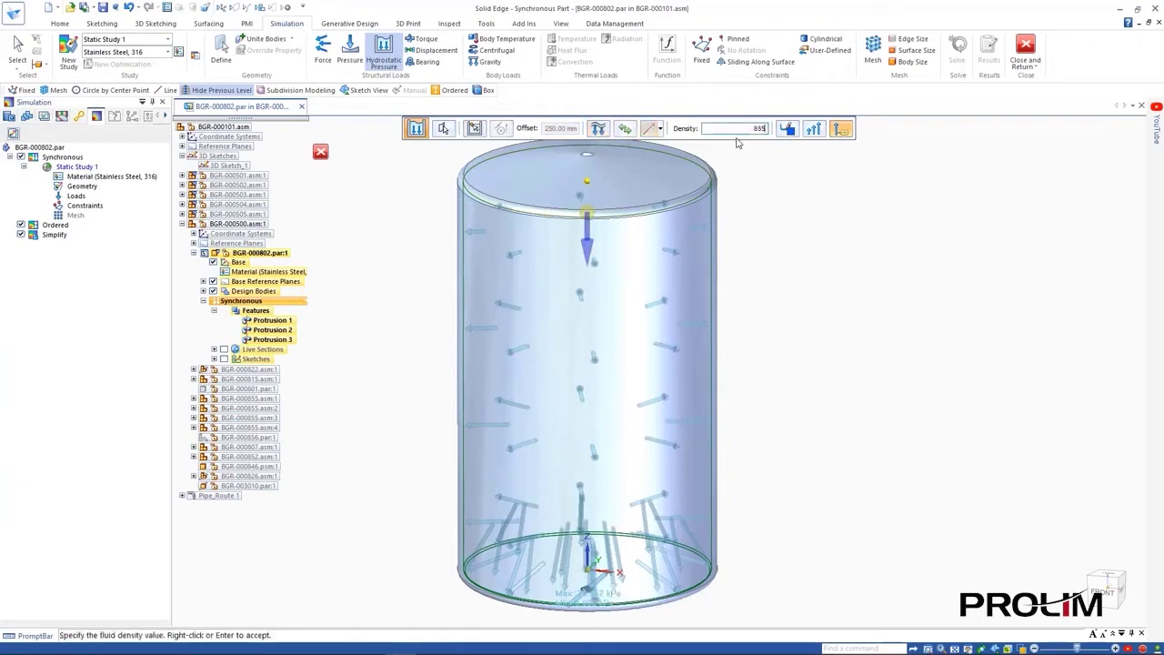
pyautogui.press('Return')
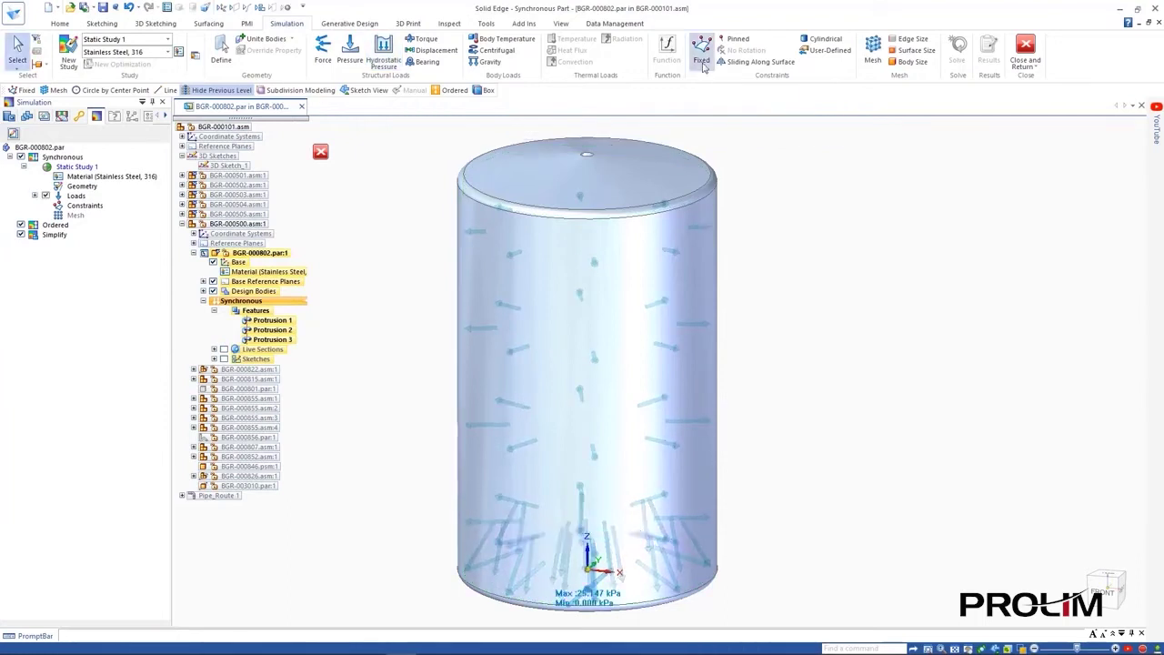
# Apply a Fixed constraint to the tank's bottom face
pyautogui.click(701, 54)
pyautogui.moveTo(758, 187); pyautogui.dragTo(810, 421, button='middle')
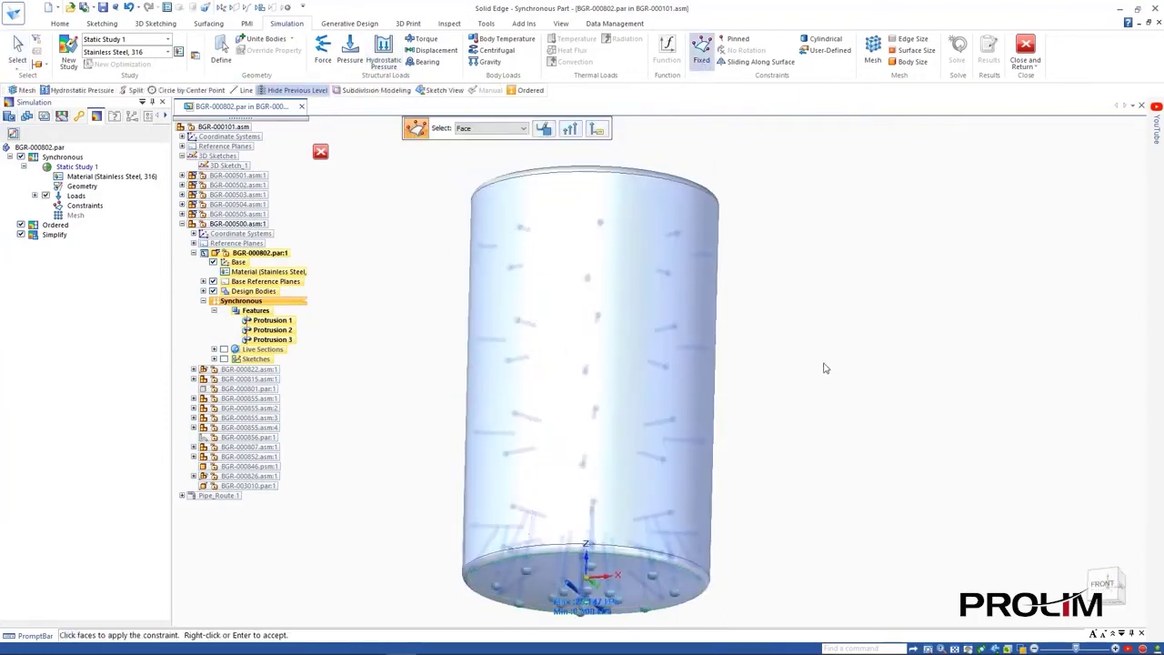
pyautogui.rightClick(825, 367)
pyautogui.moveTo(824, 367); pyautogui.dragTo(852, 312, button='middle')
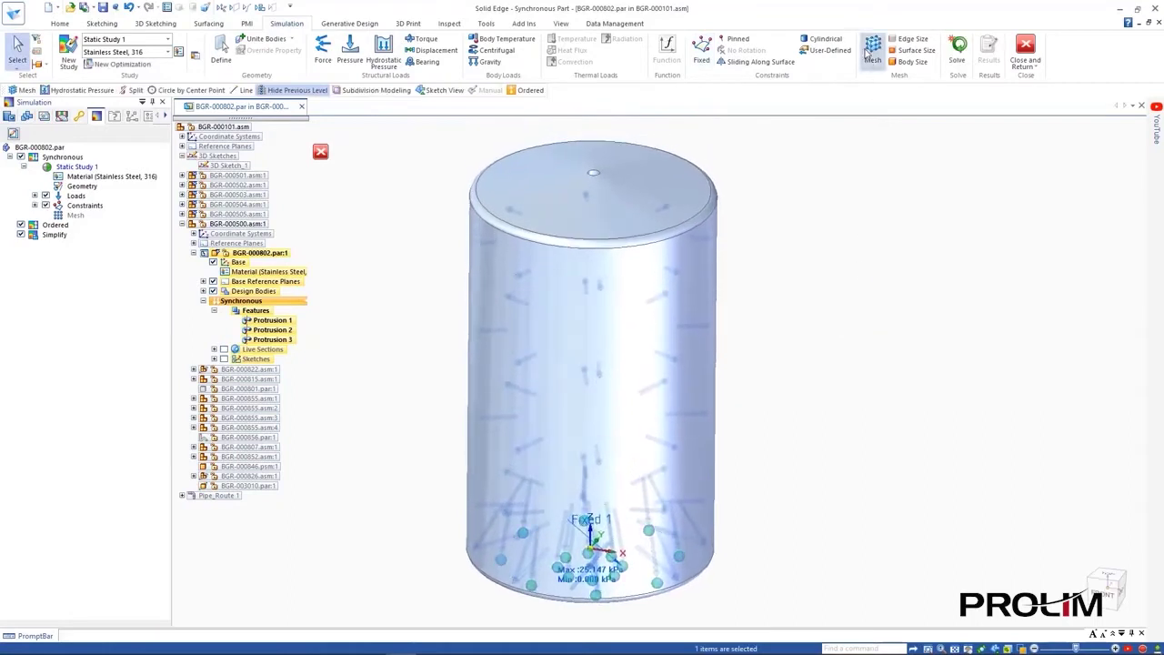
# Mesh and solve the tank study, and animate the Von Mises stress results at actual deformation
pyautogui.click(871, 53)
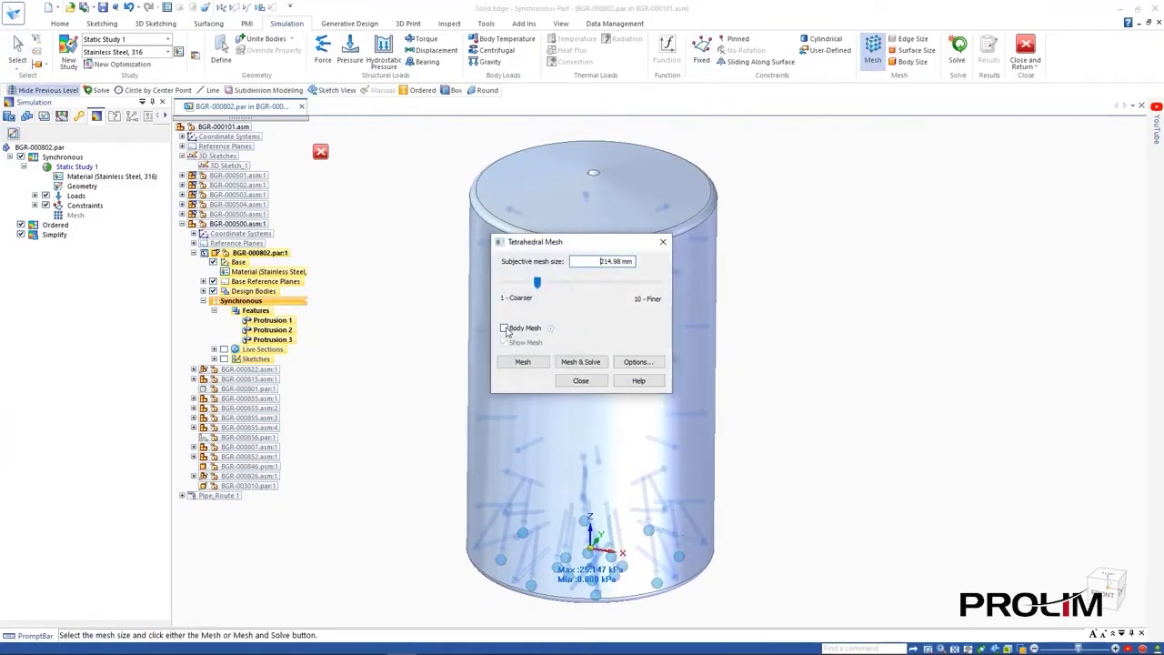
pyautogui.click(587, 365)
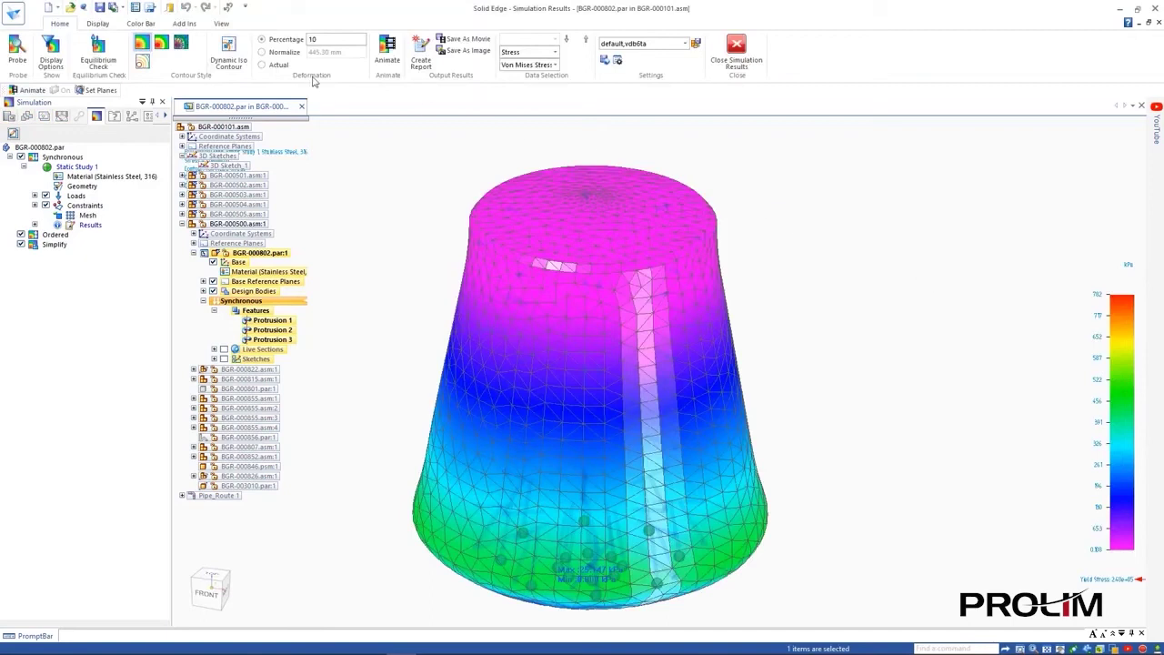
pyautogui.click(275, 66)
pyautogui.click(388, 63)
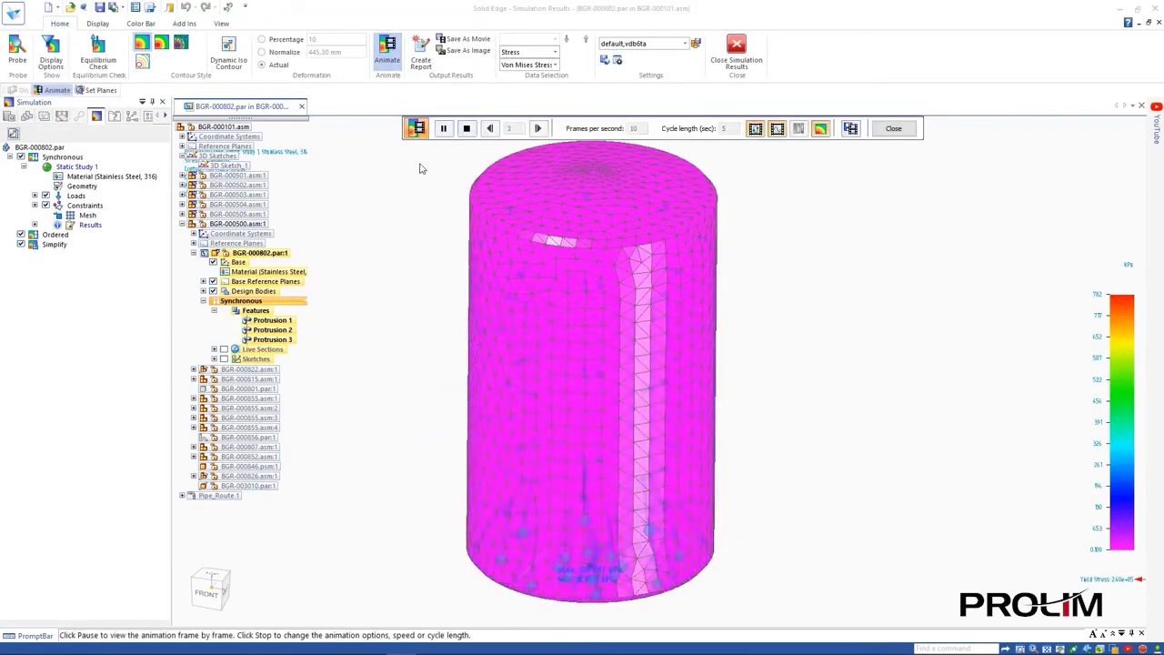
pyautogui.click(745, 56)
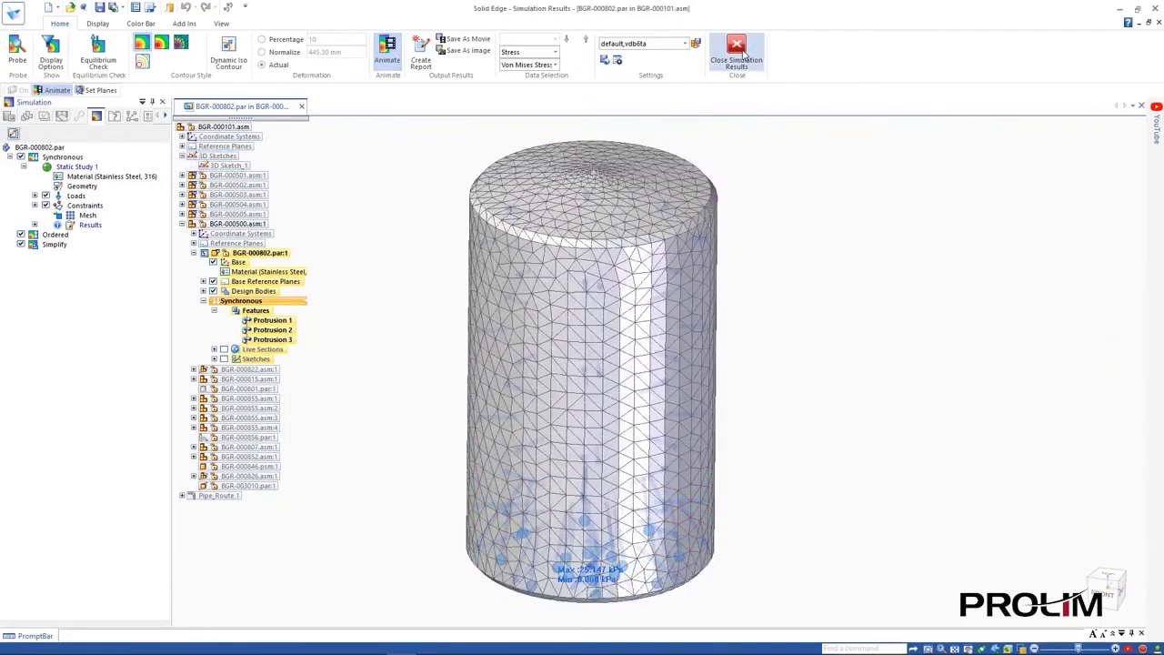
# Edit the tank's hydrostatic pressure load and set the fluid level offset to 750 mm
pyautogui.click(102, 208)
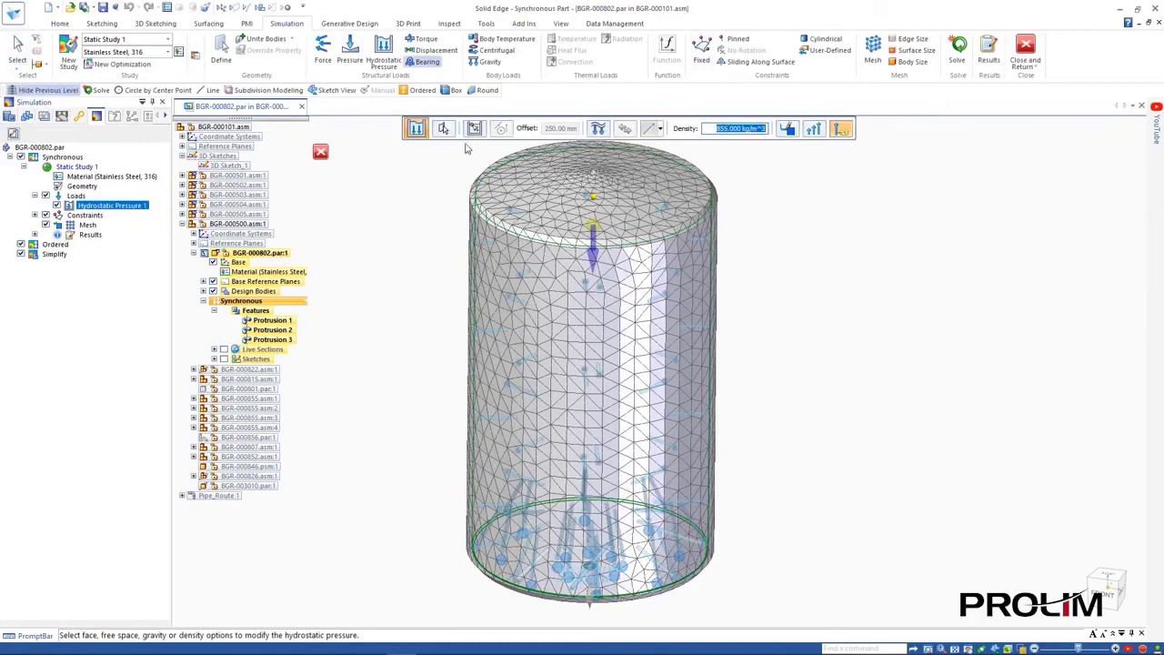
pyautogui.click(474, 128)
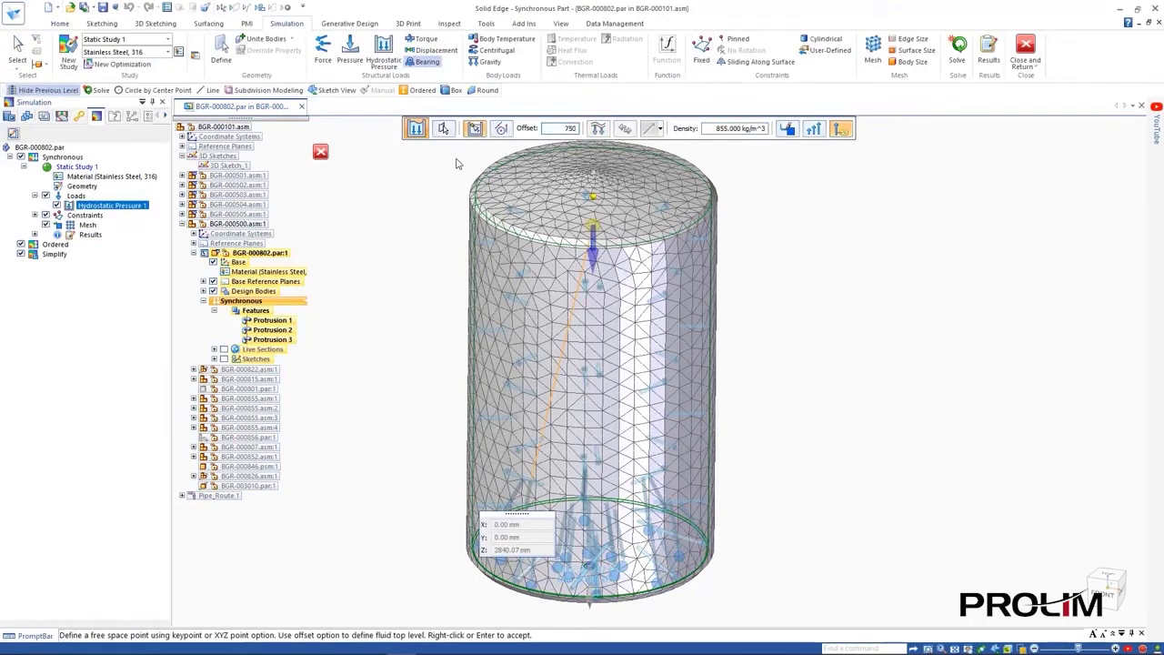
pyautogui.press('Return')
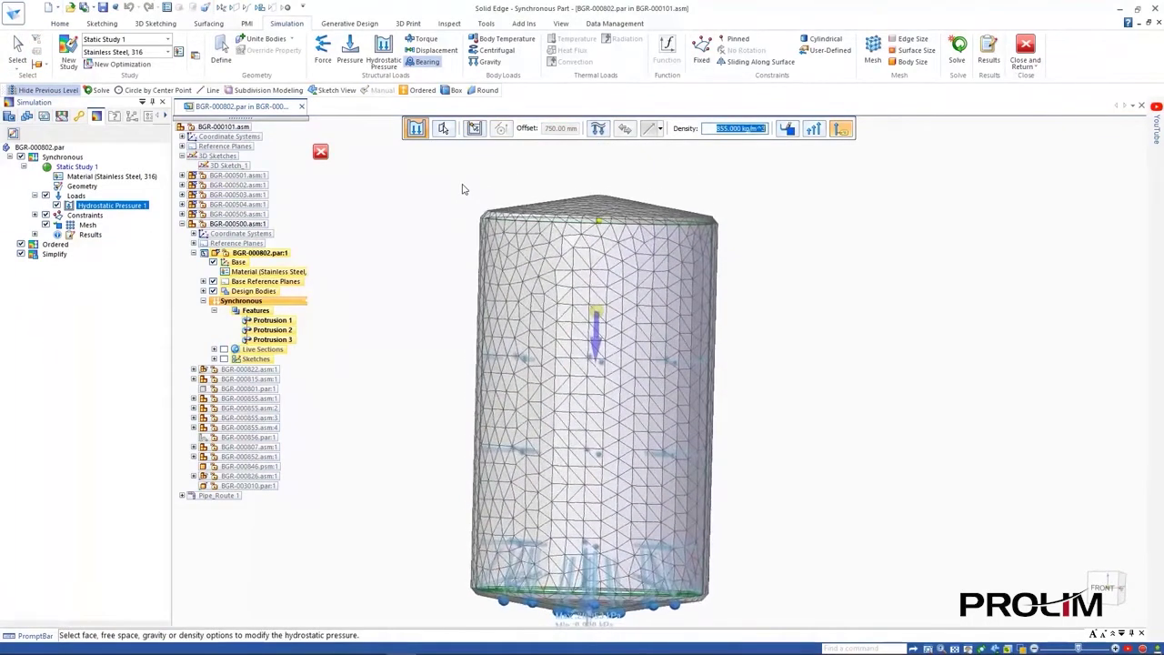
# Solve the tank study with the revised fluid level and animate the stress results at actual deformation
pyautogui.click(957, 52)
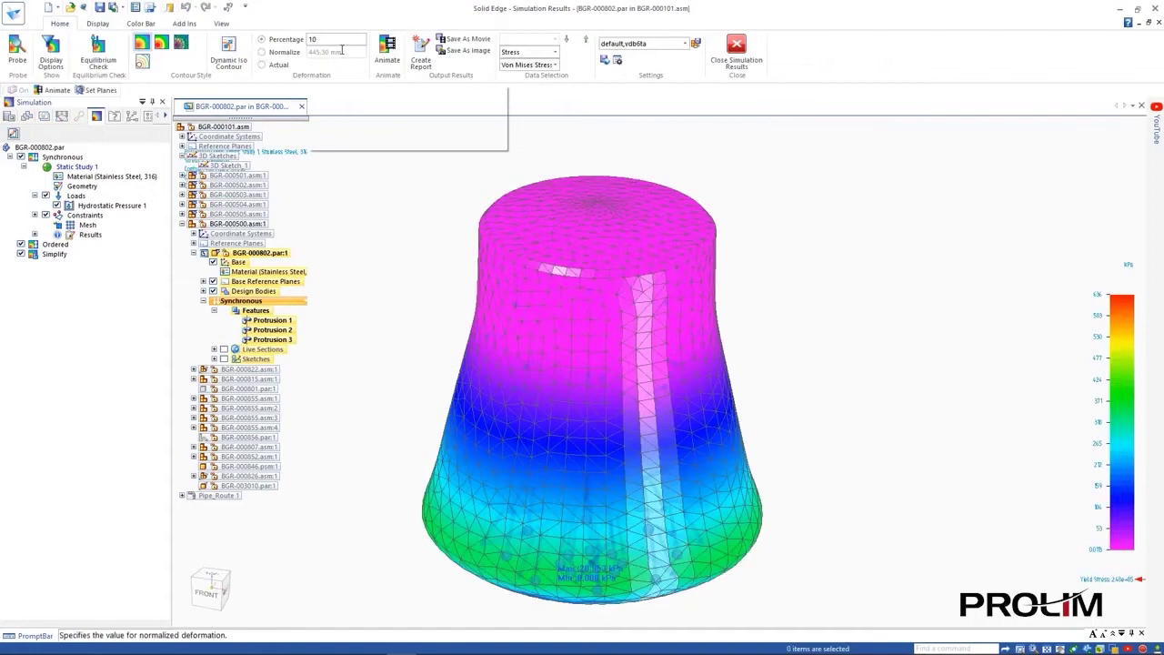
pyautogui.click(265, 66)
pyautogui.click(388, 60)
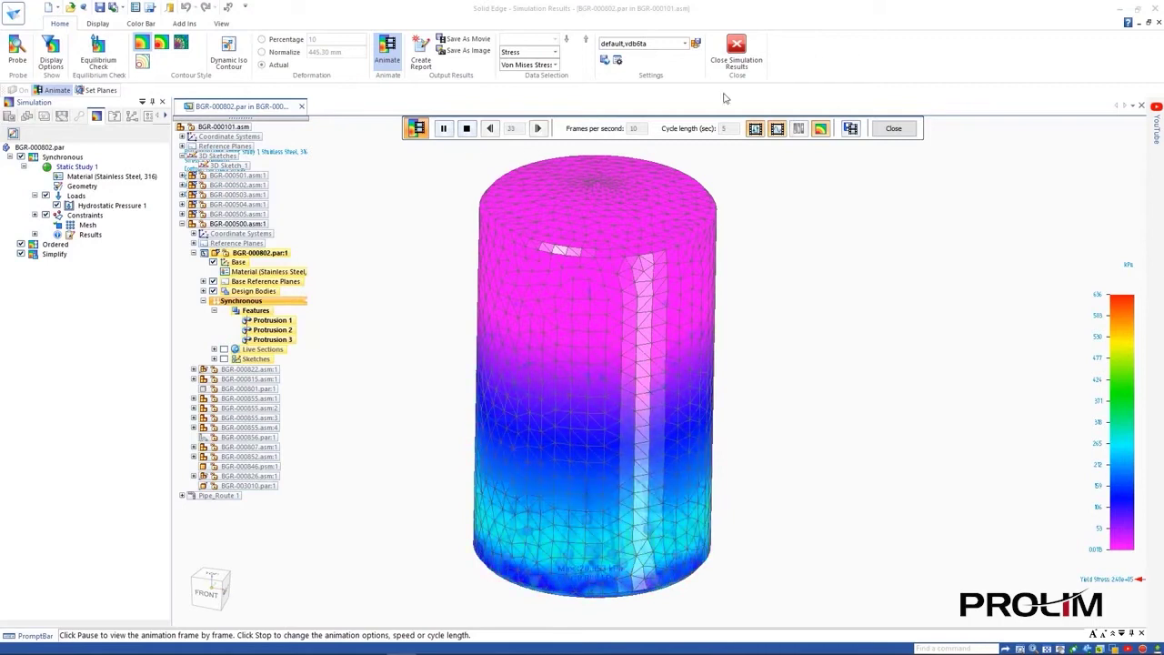
pyautogui.click(736, 53)
# Return to the top-level assembly and open the doser unit's frame subassembly BGR-000785.asm in its own window
pyautogui.click(1026, 51)
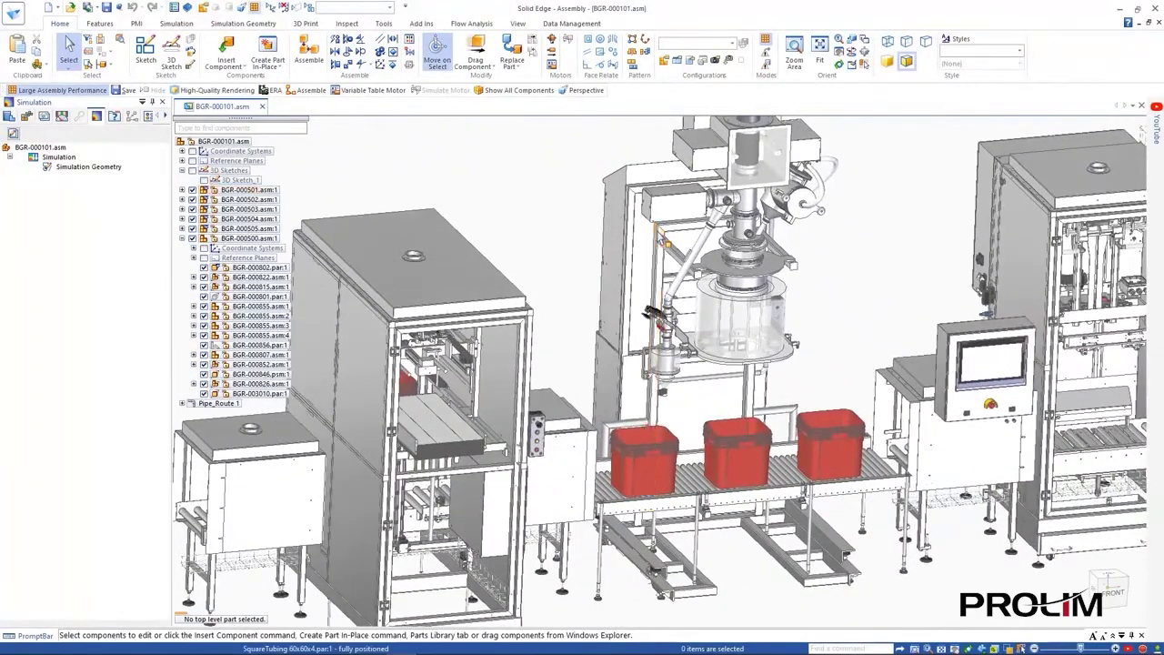
pyautogui.click(664, 242)
pyautogui.click(227, 239)
pyautogui.rightClick(221, 238)
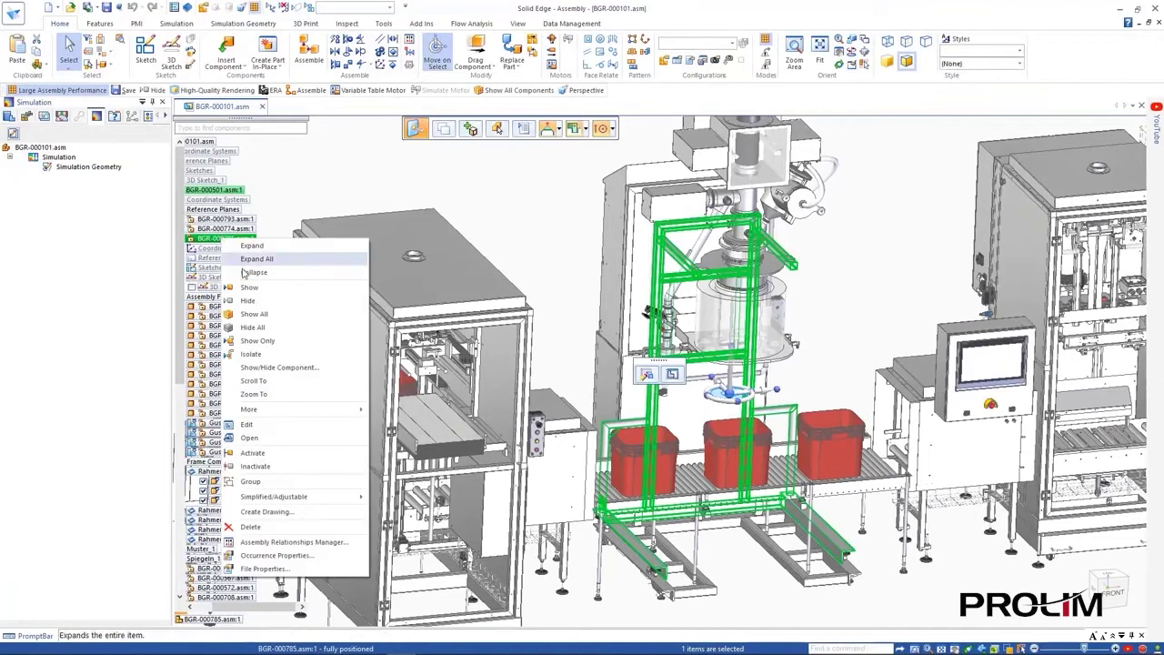
pyautogui.click(254, 438)
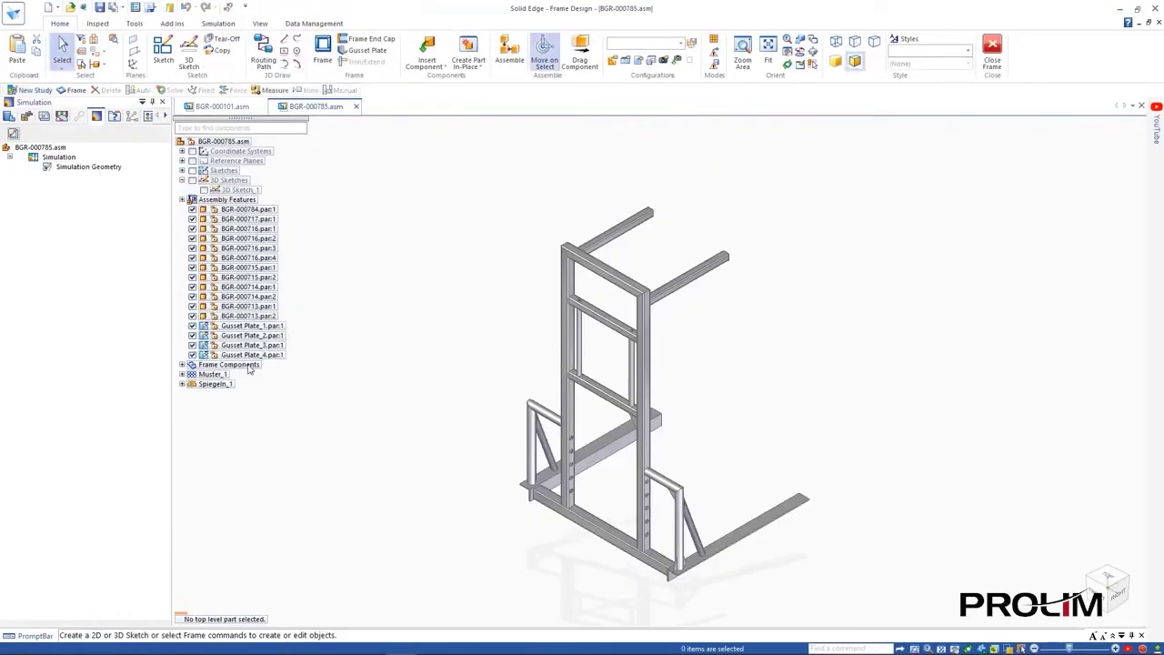
# Show only the frame components and create a static study that includes all the visible frame members
pyautogui.rightClick(248, 367)
pyautogui.click(300, 426)
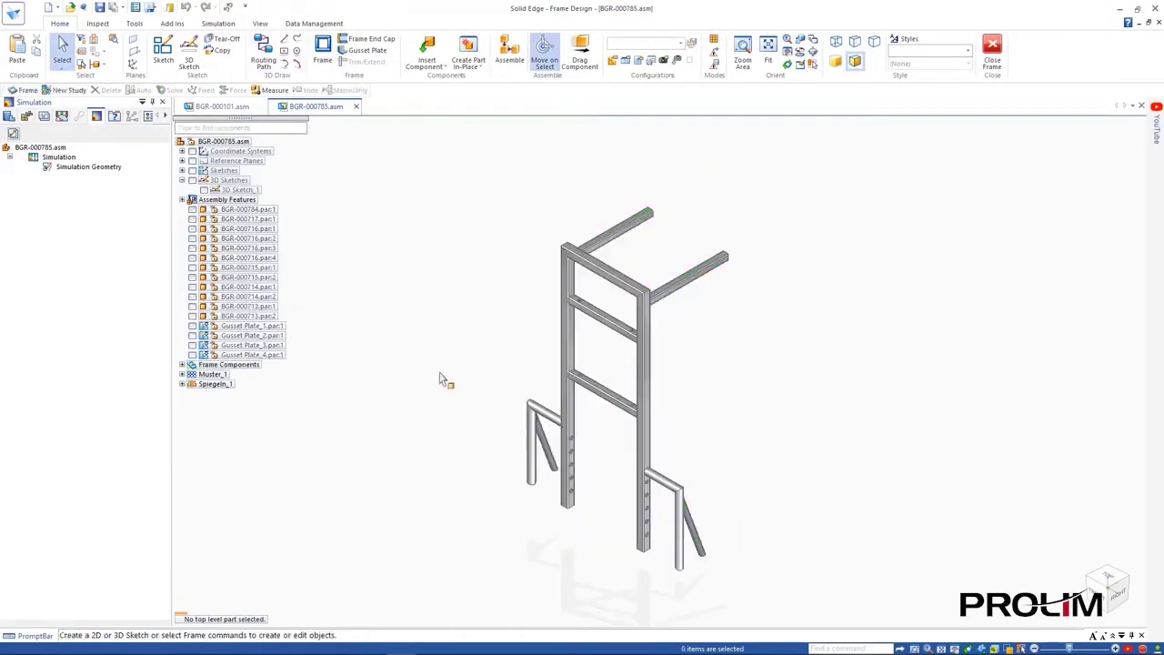
pyautogui.click(218, 24)
pyautogui.click(669, 317)
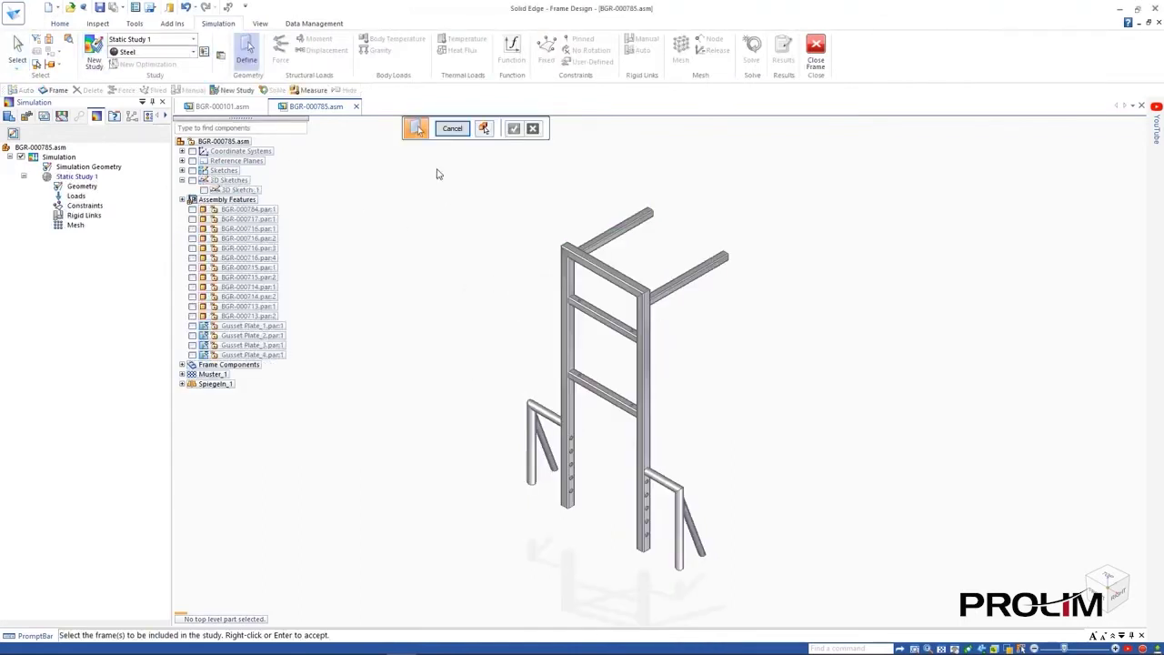
pyautogui.moveTo(436, 169); pyautogui.dragTo(818, 608)
pyautogui.rightClick(812, 593)
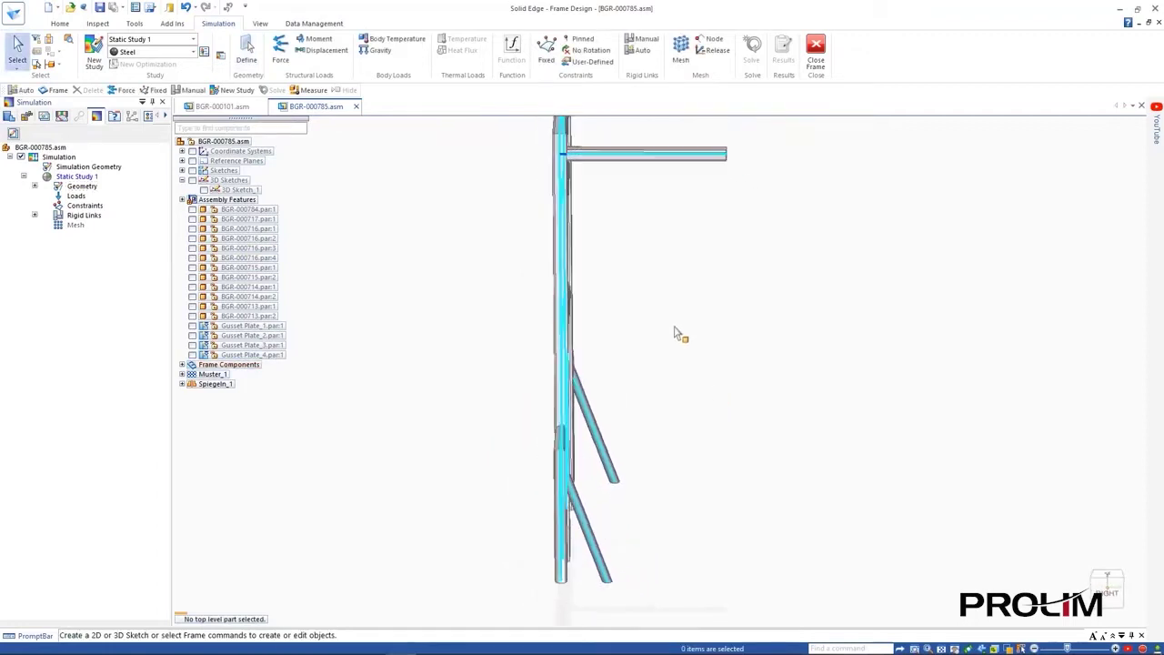
# Create automatic rigid links between the frame members with a maximum link length of 100 mm
pyautogui.click(643, 51)
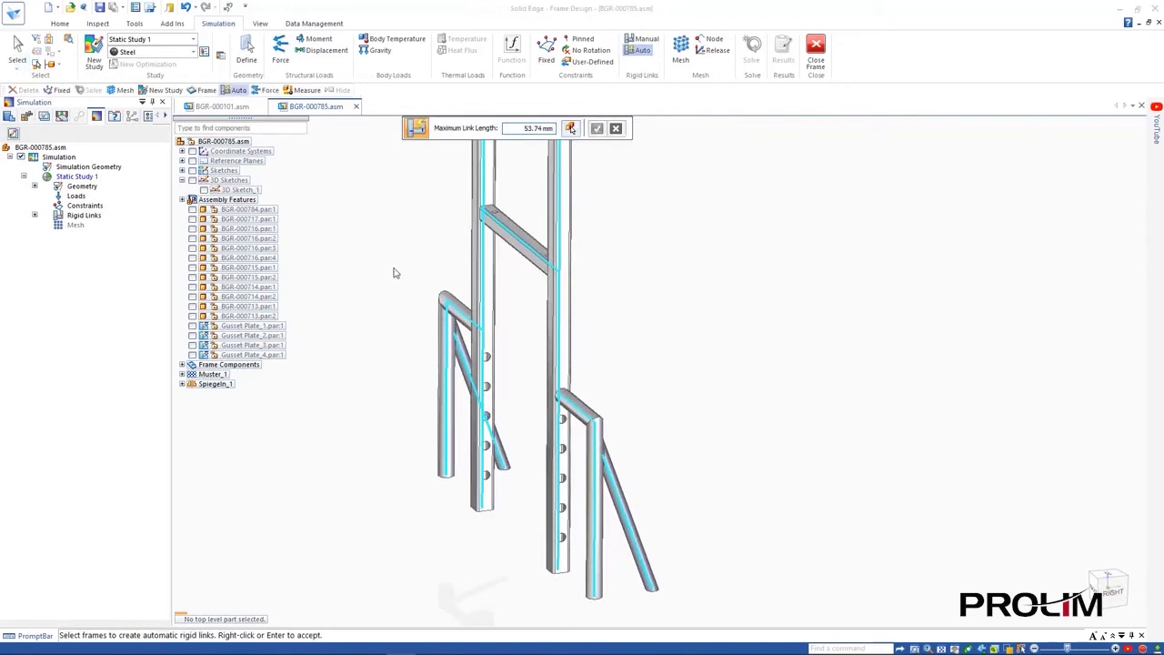
pyautogui.moveTo(393, 270); pyautogui.dragTo(709, 614)
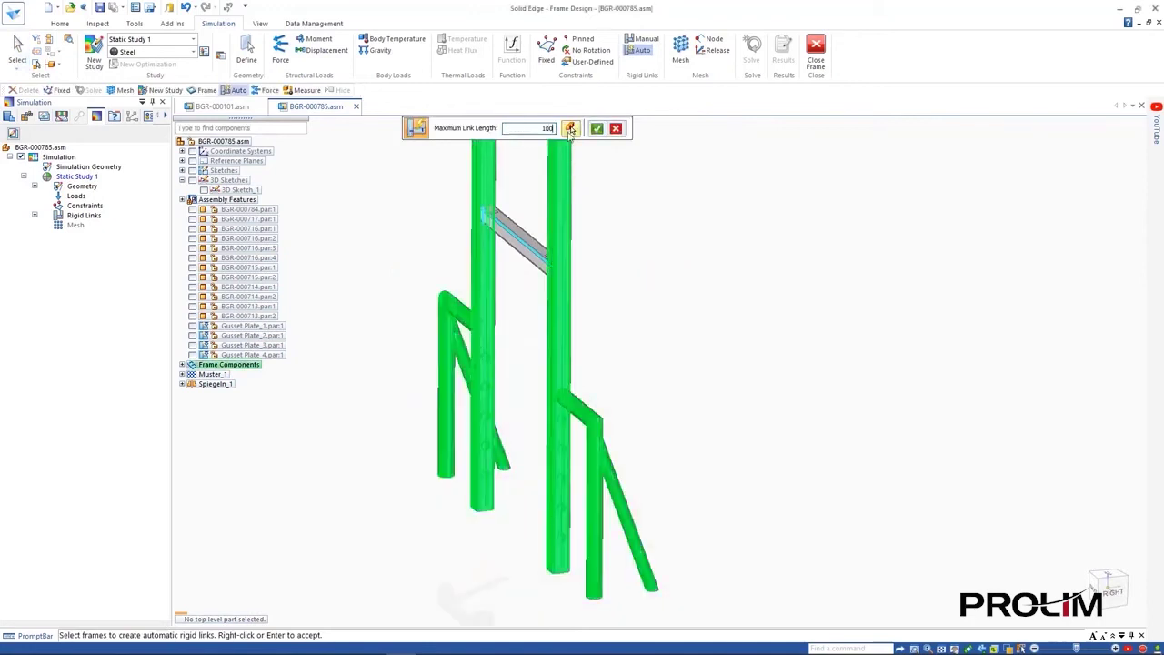
pyautogui.click(570, 129)
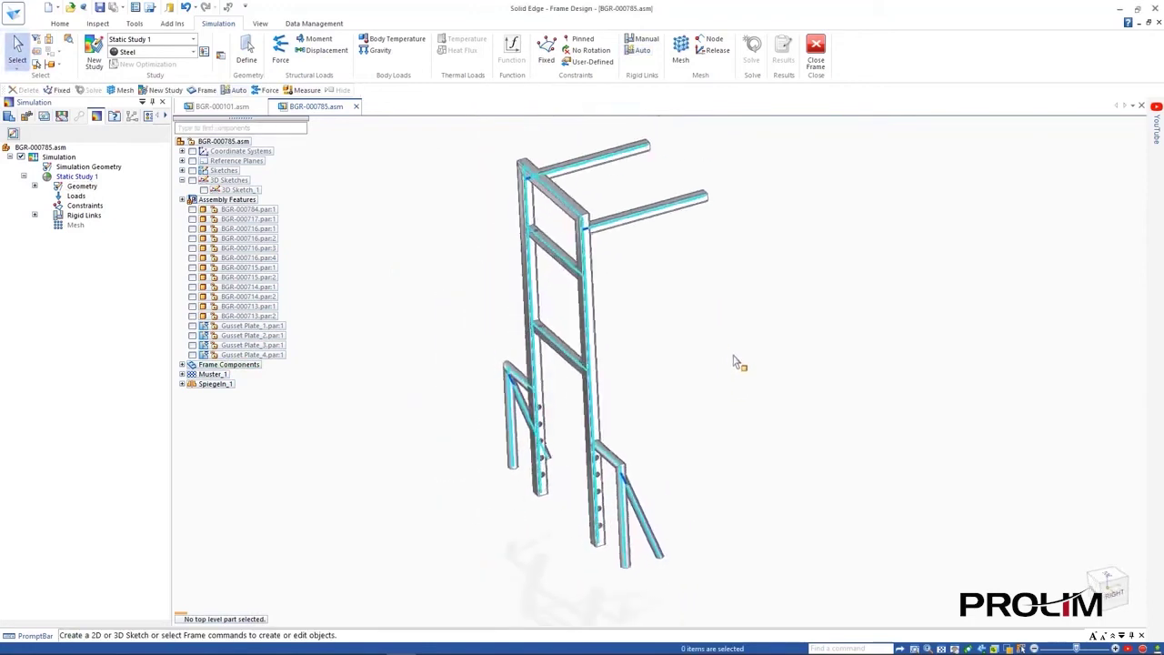
# Apply a Fixed constraint to the six nodes at the lower ends of the frame's uprights and braces
pyautogui.click(545, 50)
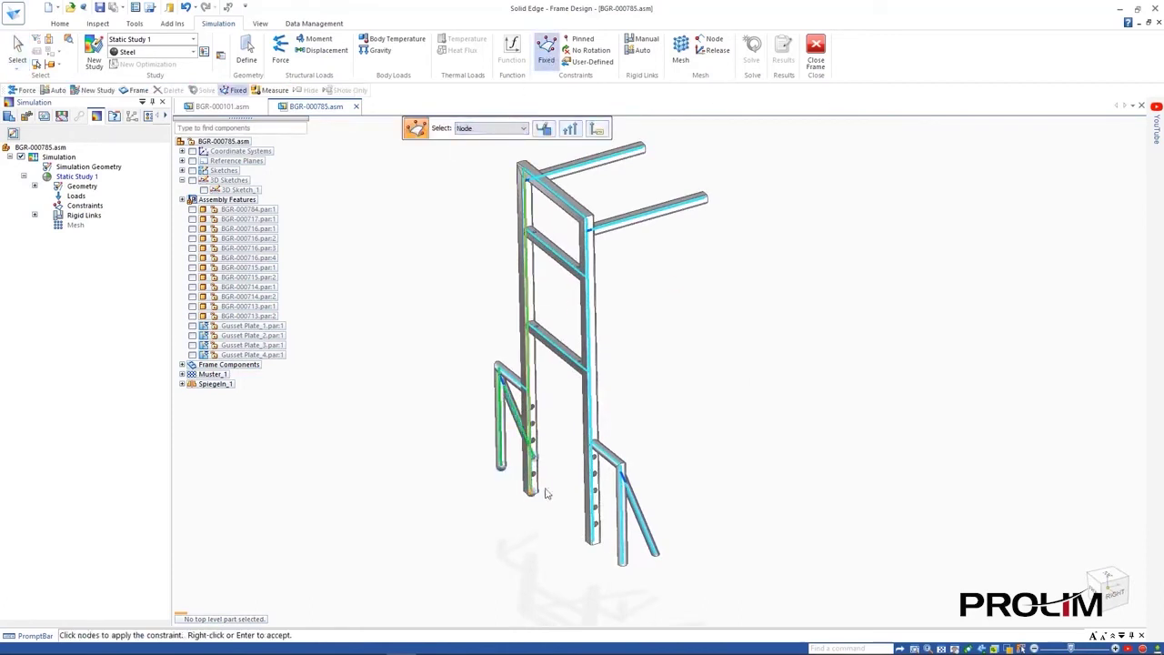
pyautogui.rightClick(723, 532)
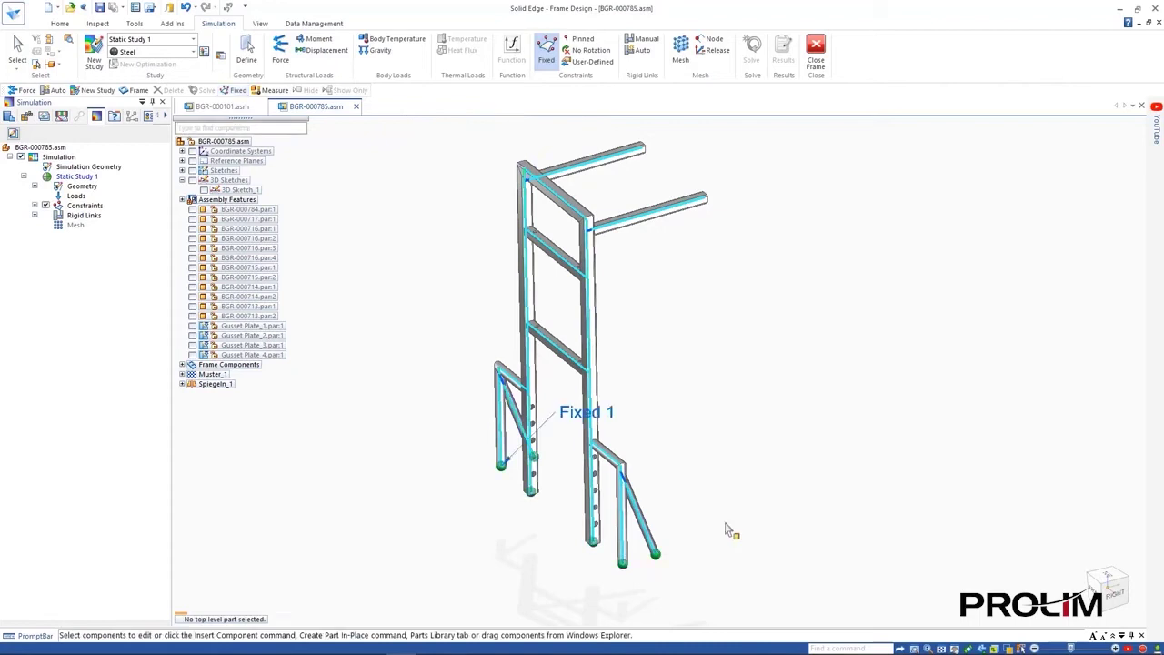
# Apply a downward force to the two horizontal arms at the frame's upper end and solve the static study
pyautogui.click(280, 50)
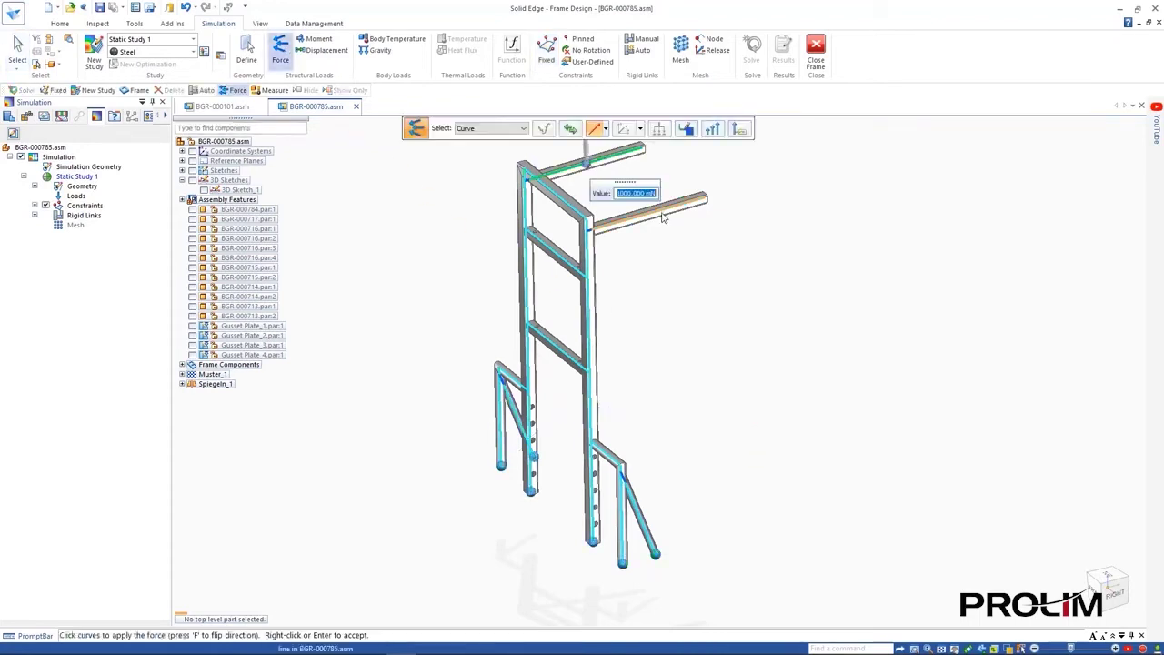
pyautogui.rightClick(838, 288)
pyautogui.click(751, 53)
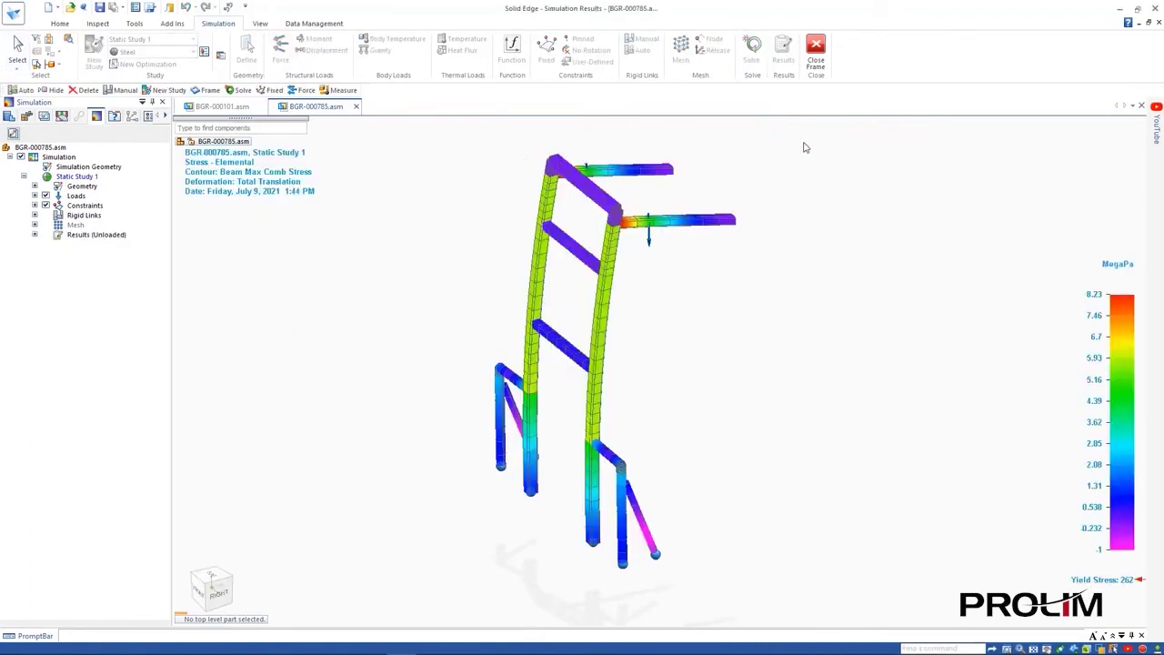
# Animate the frame's stress results, then review the Beam End A Von Mises Stress and Beam Factor of Safety contours
pyautogui.click(387, 54)
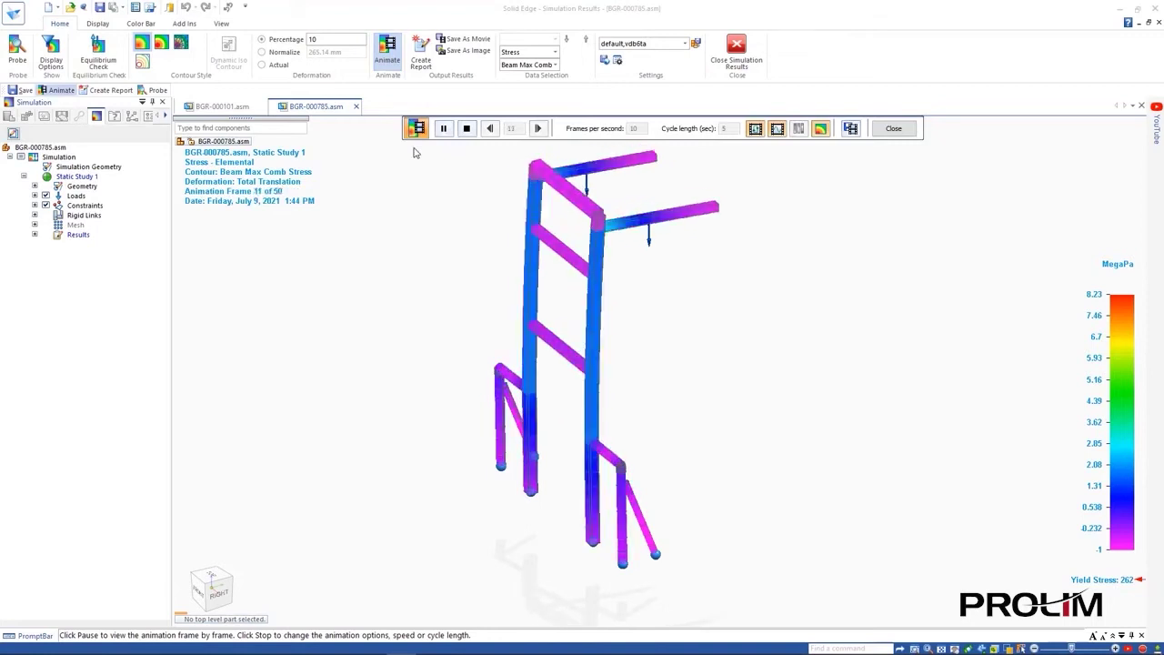
pyautogui.click(913, 128)
pyautogui.click(555, 65)
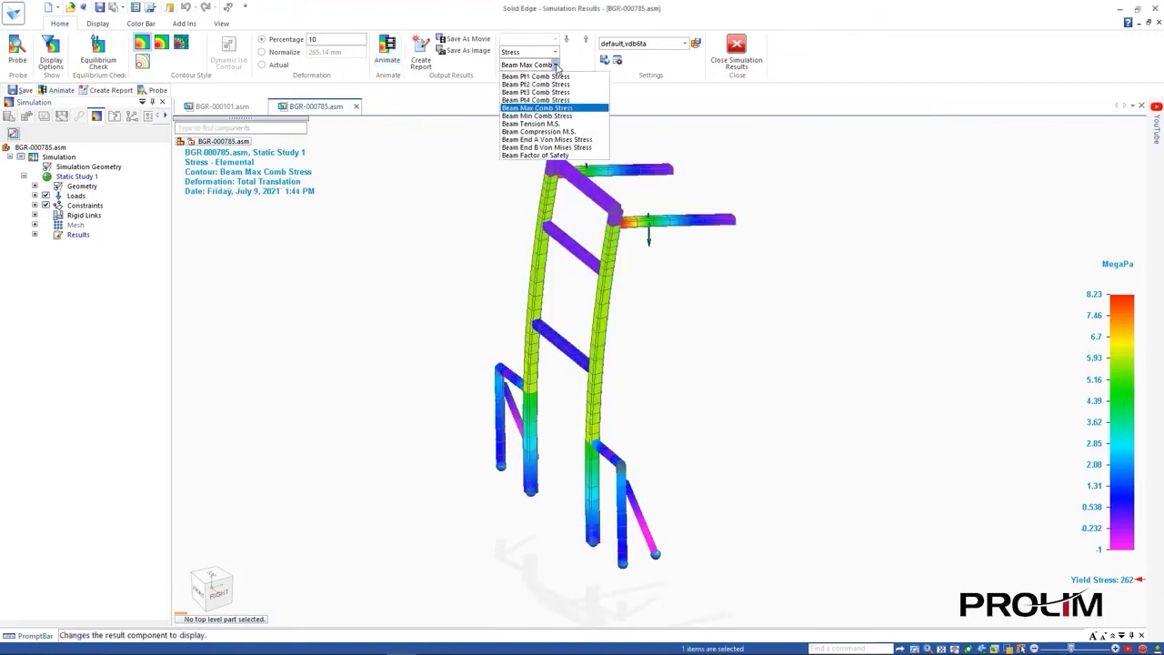
pyautogui.click(575, 139)
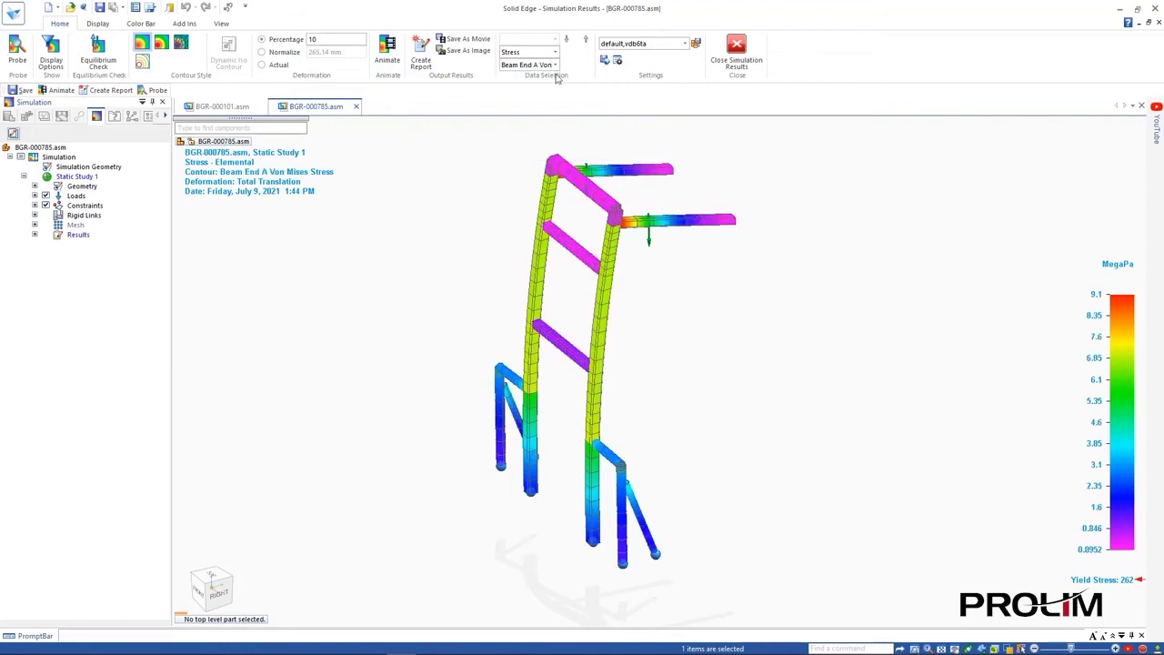
pyautogui.click(554, 65)
pyautogui.click(565, 157)
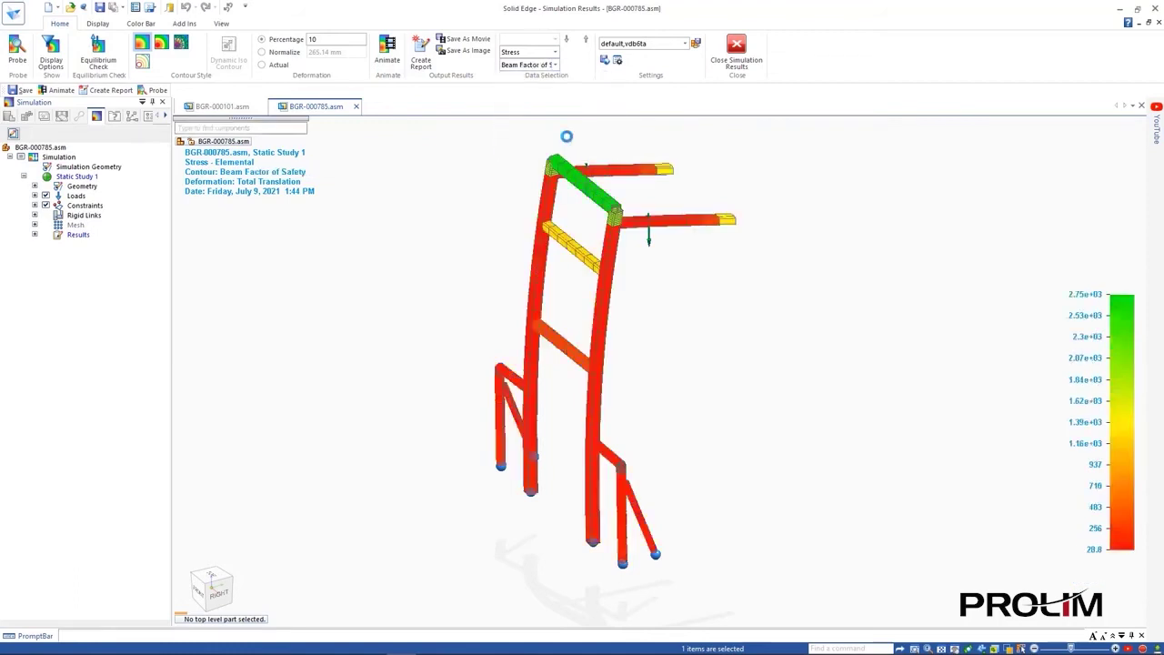
pyautogui.click(741, 52)
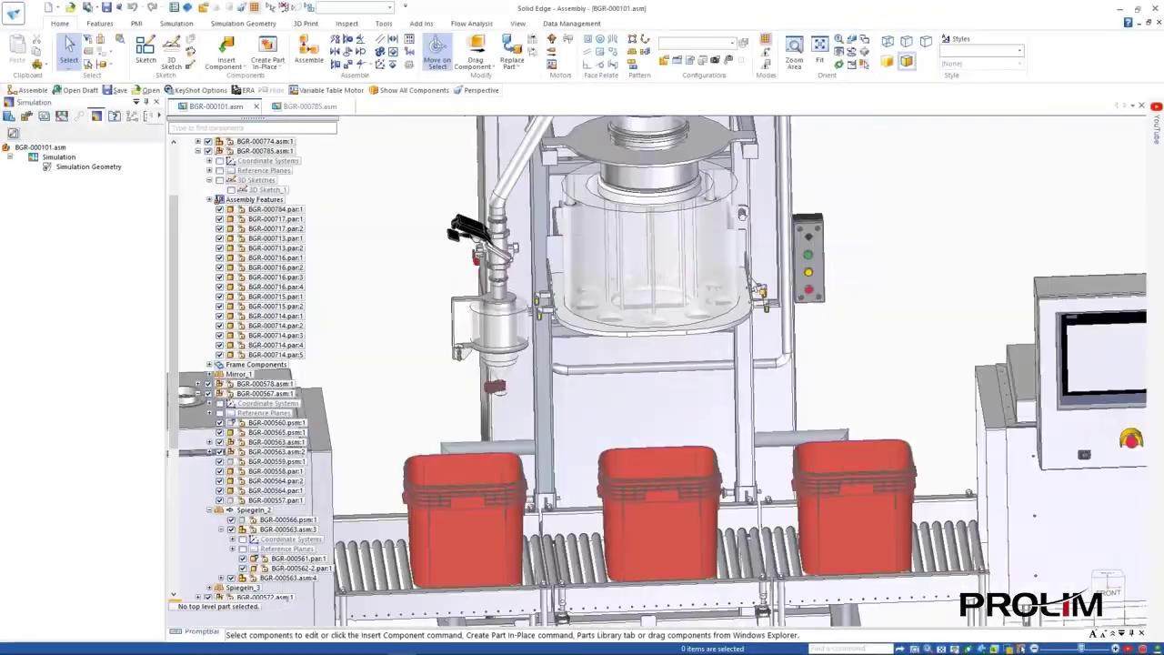
# Open the small handled pin BGR-000562-2.par beside the doser tray from the top-level assembly in its own window
pyautogui.scroll(10, 771, 387)
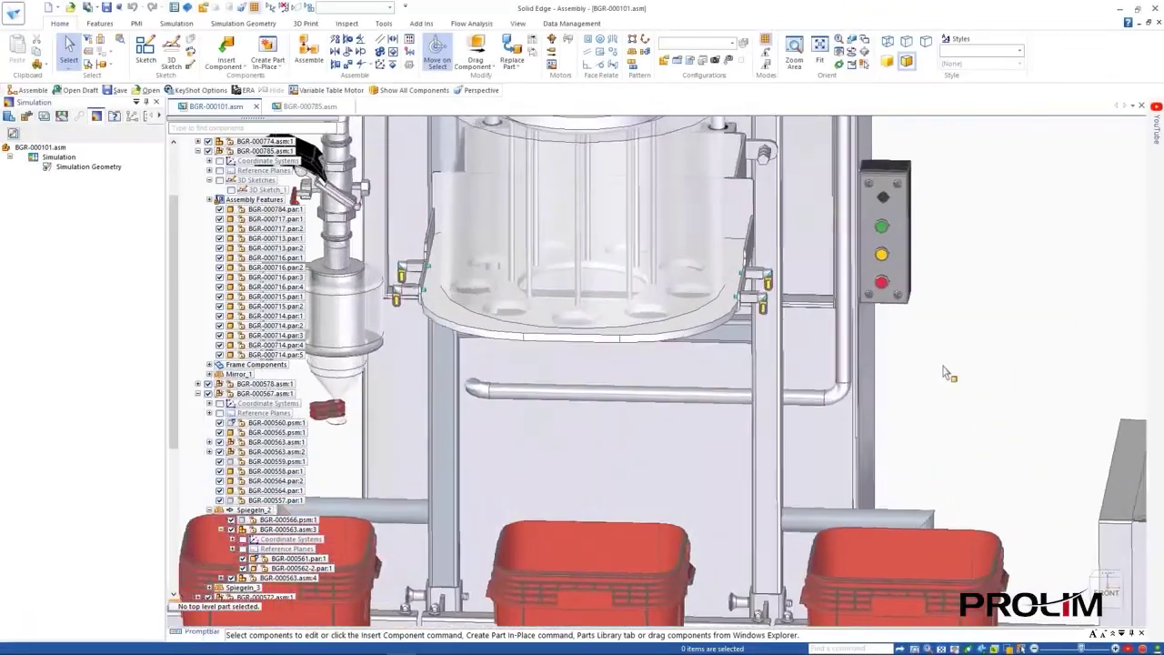
pyautogui.click(770, 386)
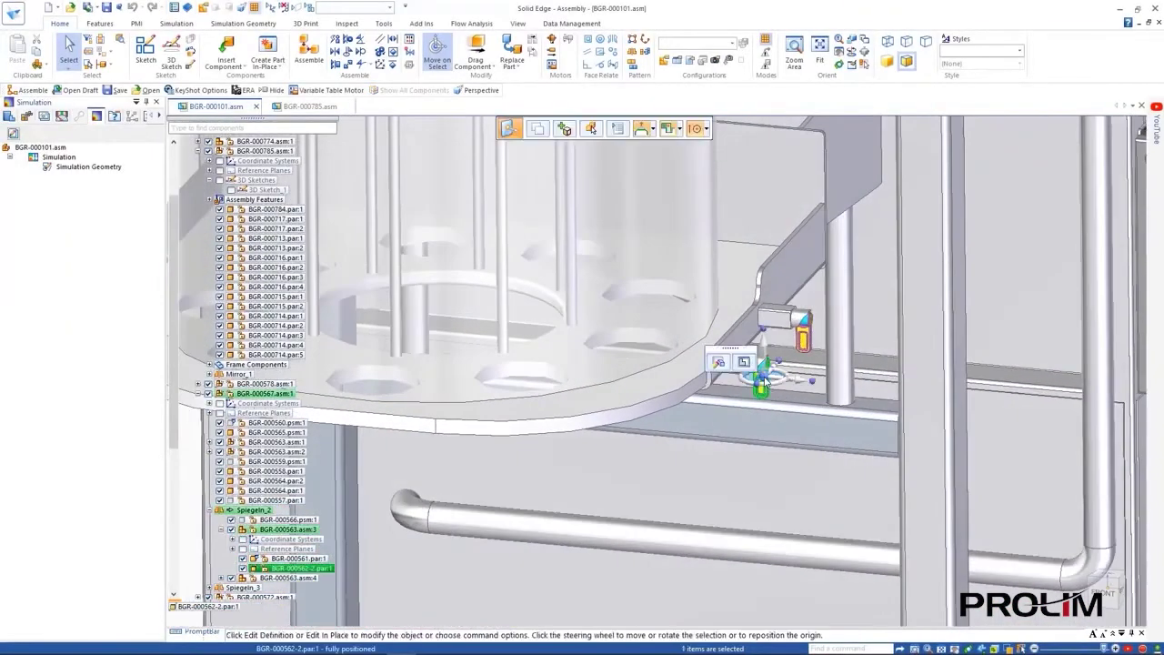
pyautogui.rightClick(764, 382)
pyautogui.click(788, 234)
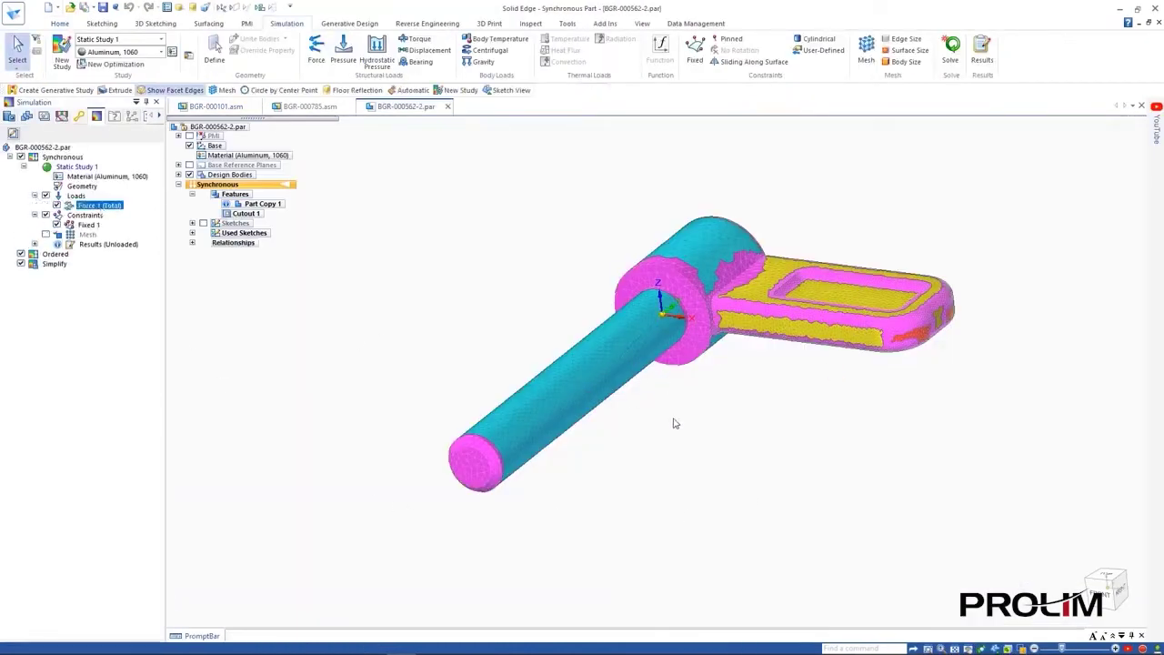
# Examine the force load, the Fixed constraint and the mesh defined in the pin's static study
pyautogui.press('Escape')
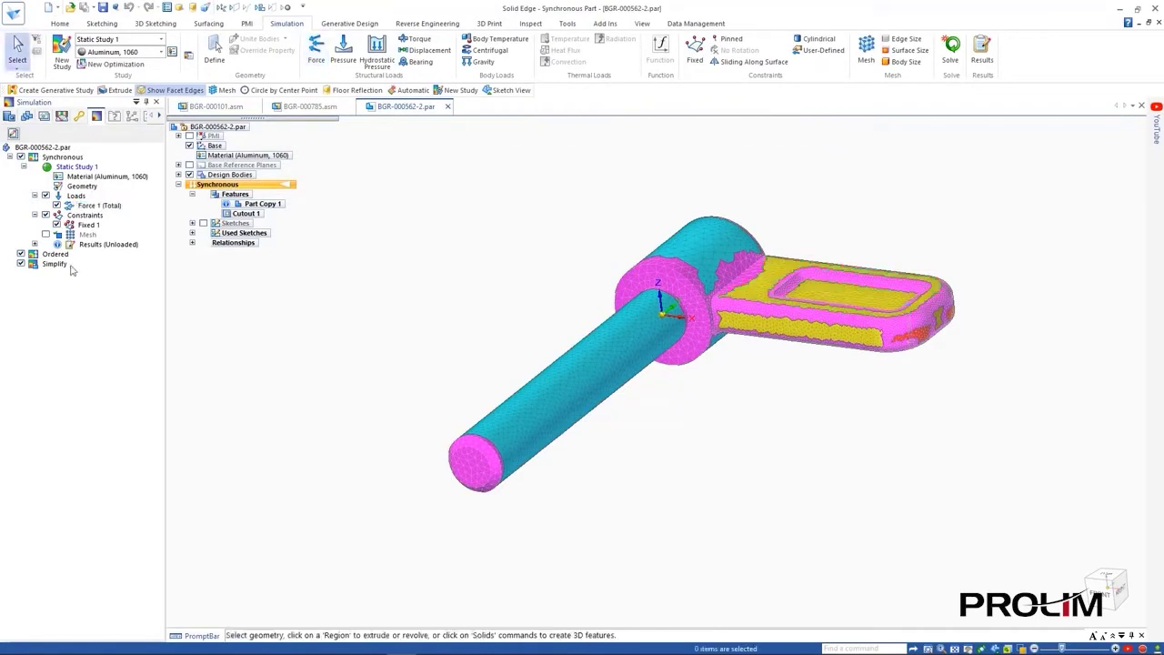
pyautogui.click(623, 373)
pyautogui.press('Escape')
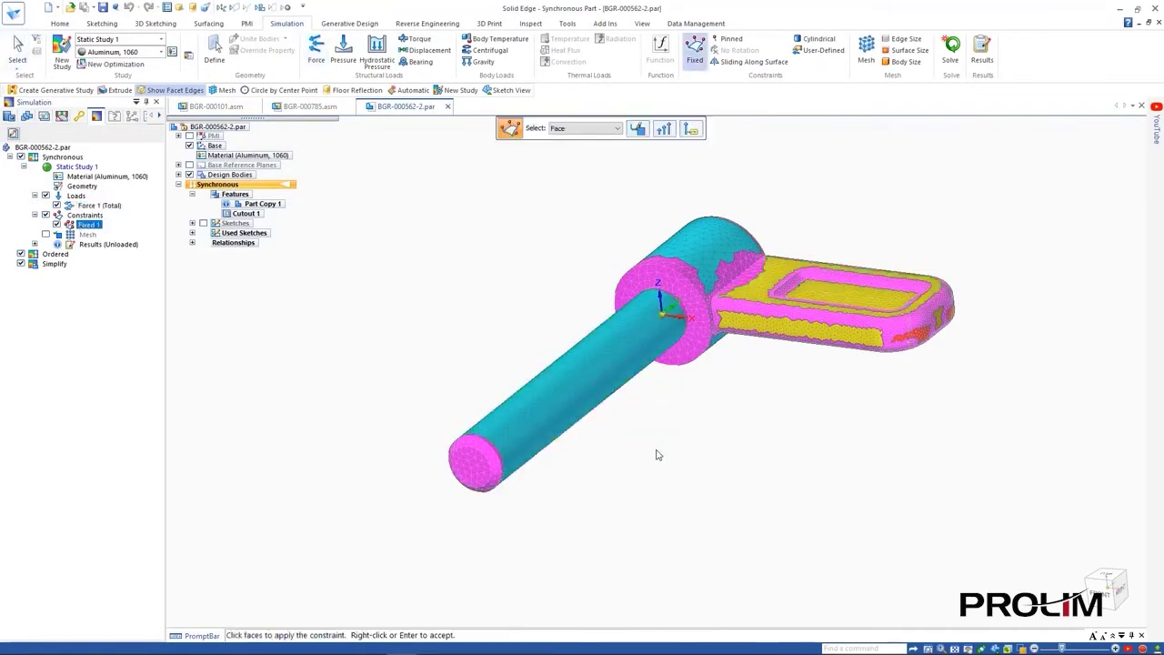
pyautogui.click(46, 234)
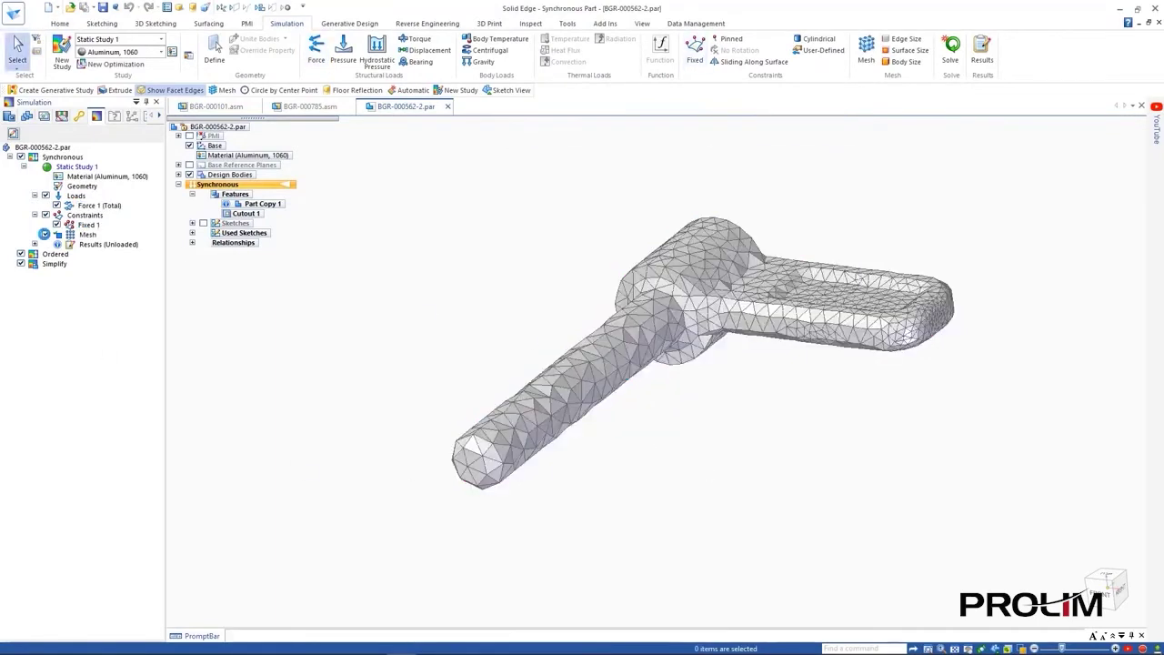
pyautogui.click(44, 234)
# Animate the pin's Von Mises stress results and mark the maximum value on the plot
pyautogui.rightClick(94, 245)
pyautogui.click(117, 267)
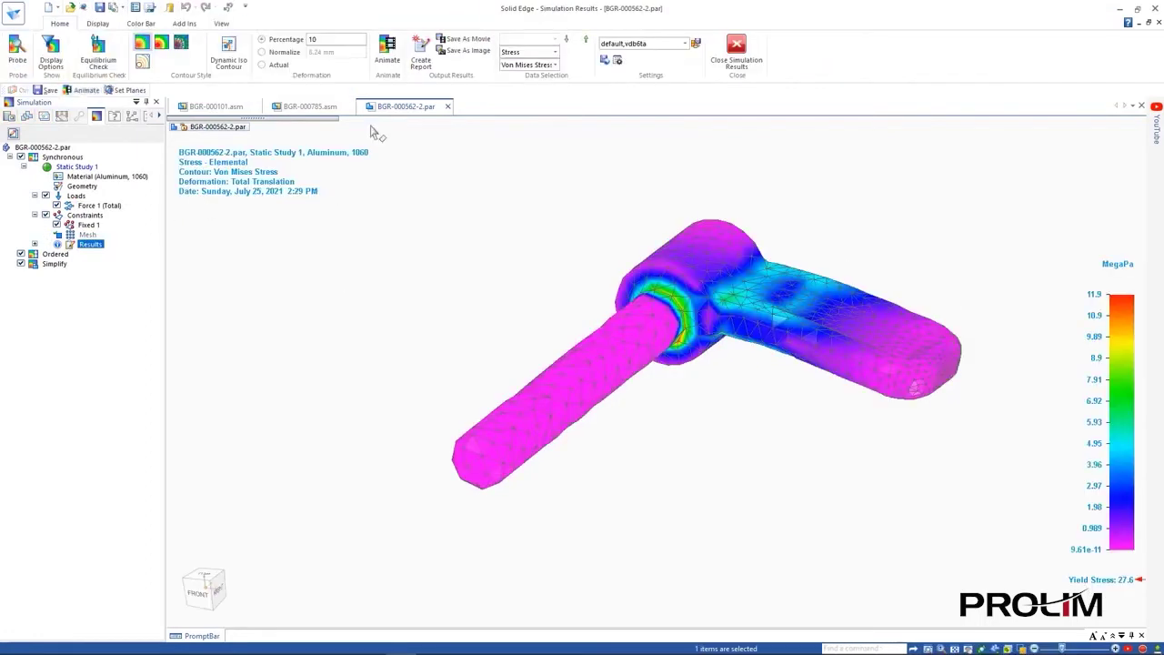
pyautogui.click(387, 50)
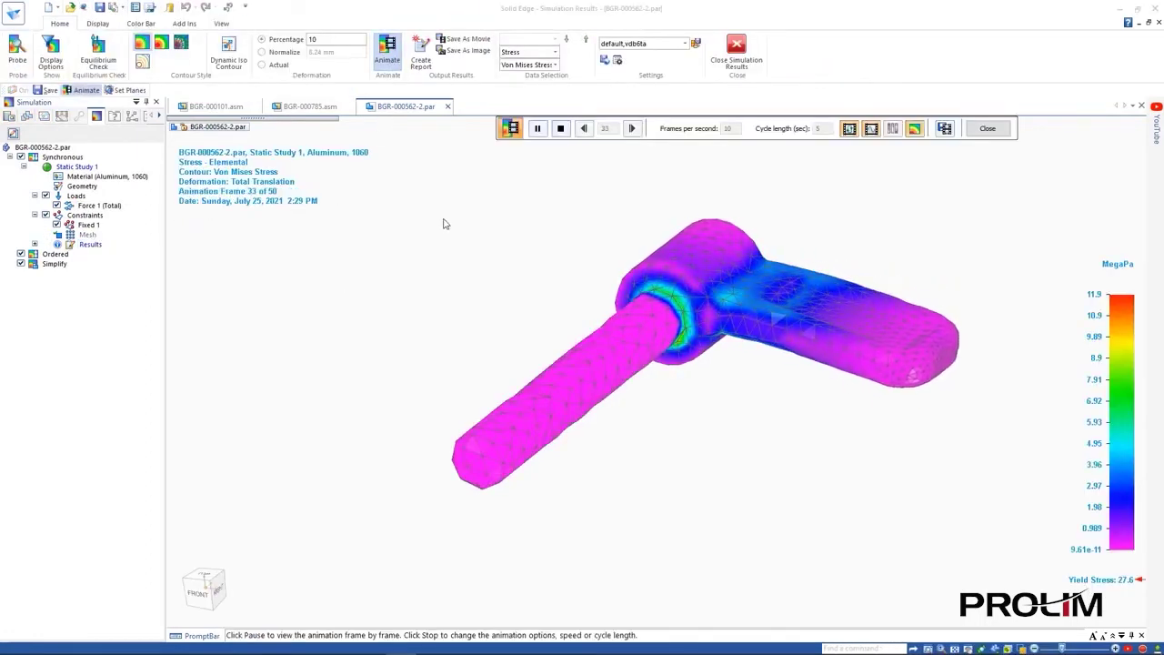
pyautogui.click(138, 24)
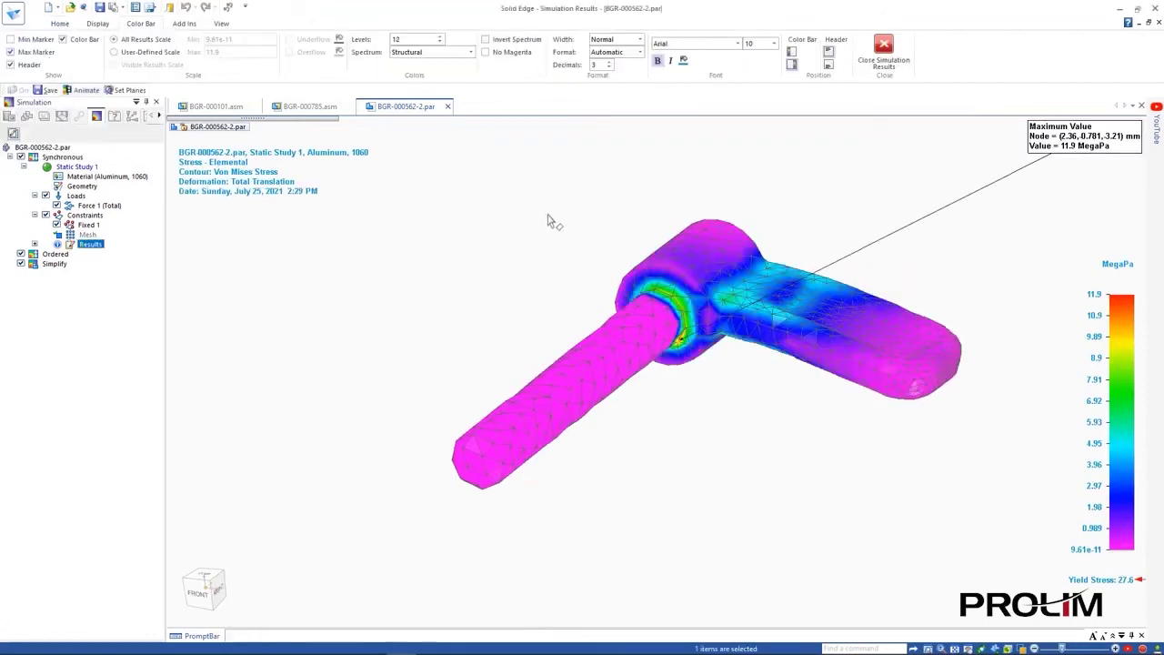
pyautogui.click(885, 63)
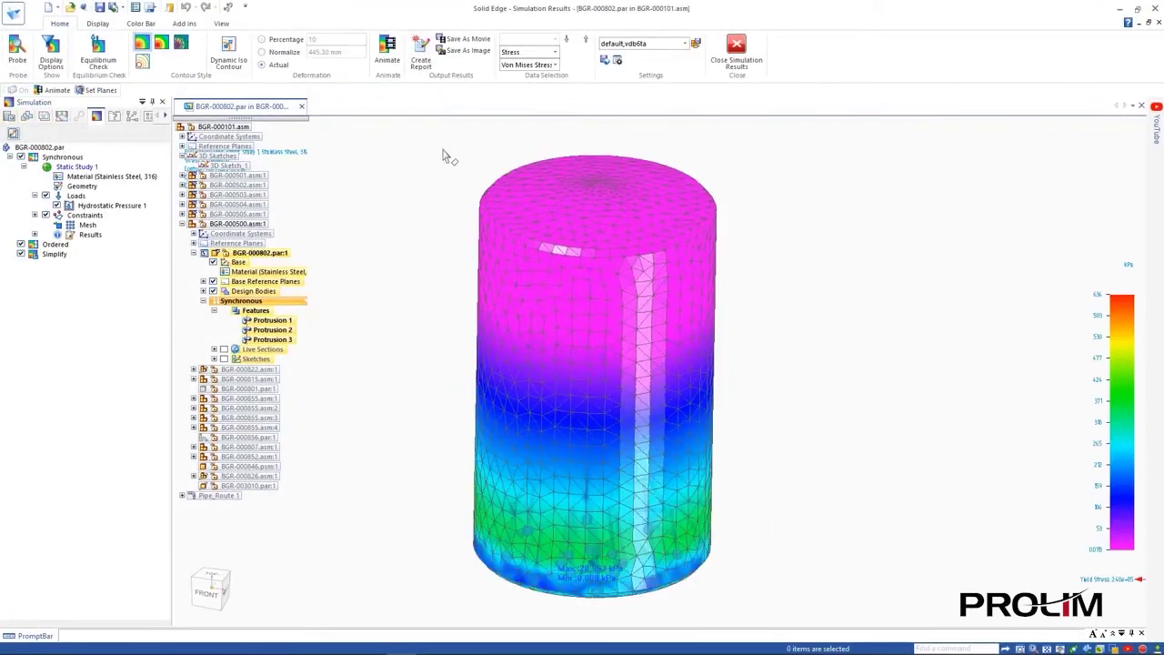
# Play the stress animations of the storage tank BGR-000802.par and the pin BGR-000562-2.par again
pyautogui.click(389, 56)
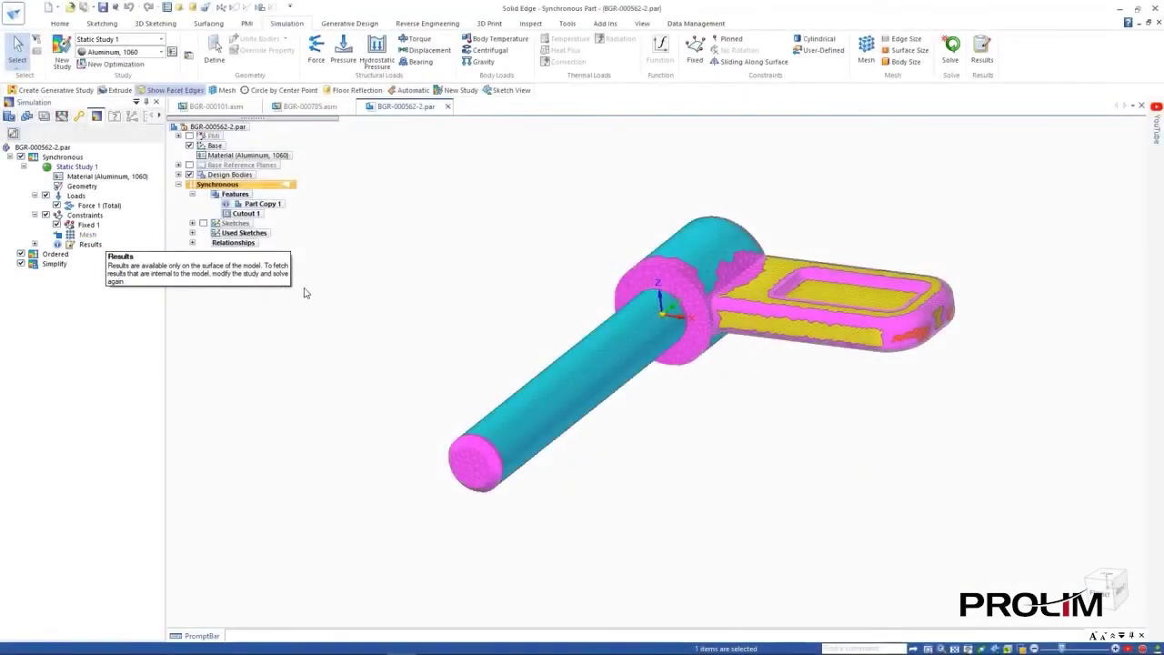
pyautogui.click(390, 62)
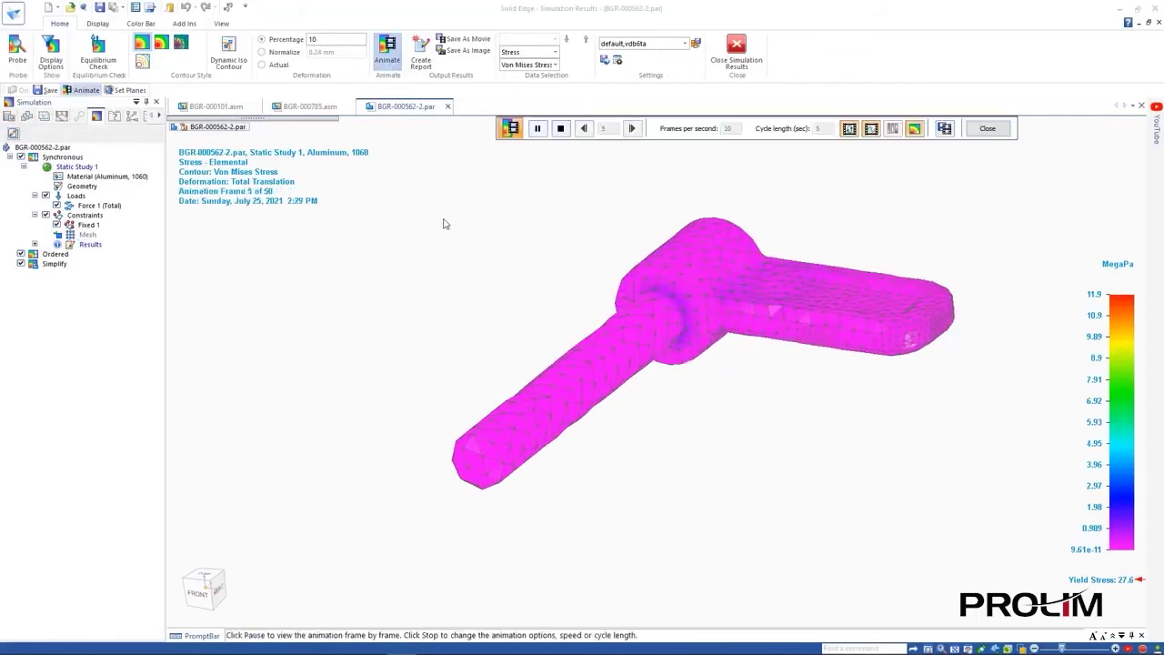